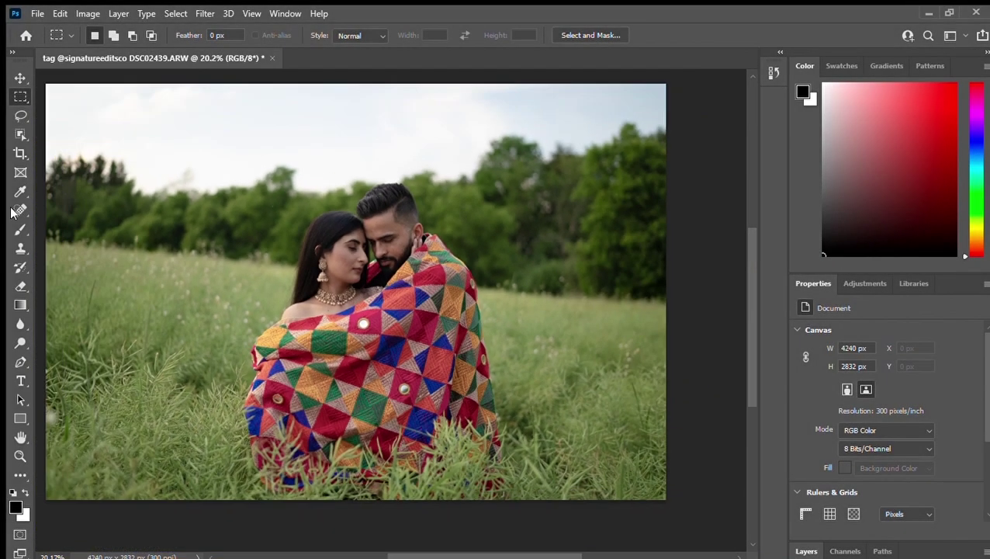
- Select the couple automatically with Object Selection's Select Subject
left_click(21, 134)
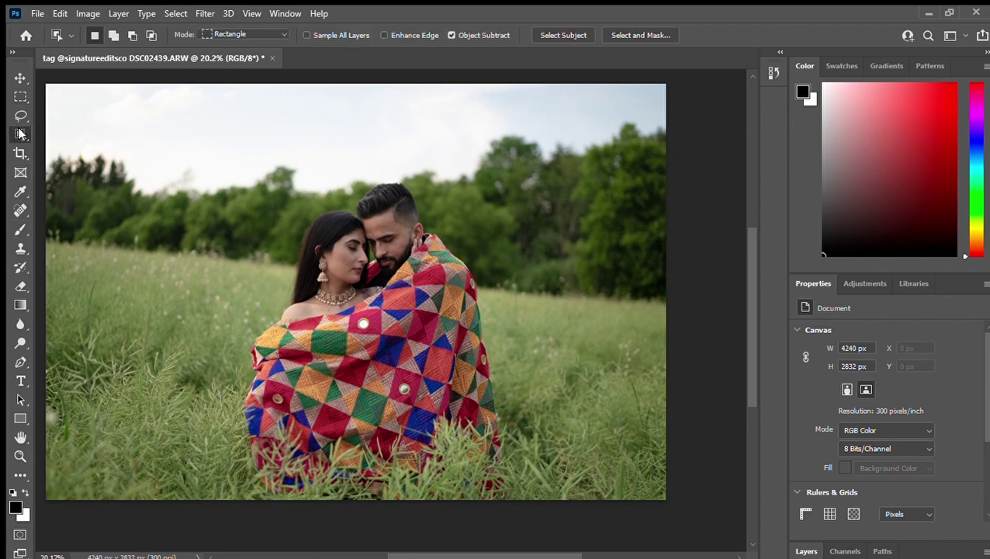
left_click(555, 35)
key("alt")
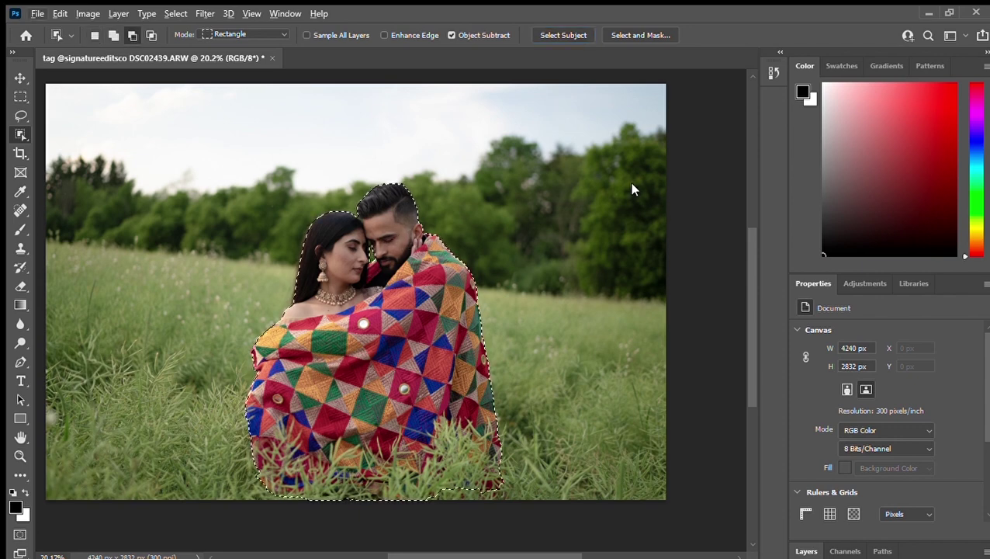
scroll(297, 378, "down", 2)
scroll(297, 378, "up", 1)
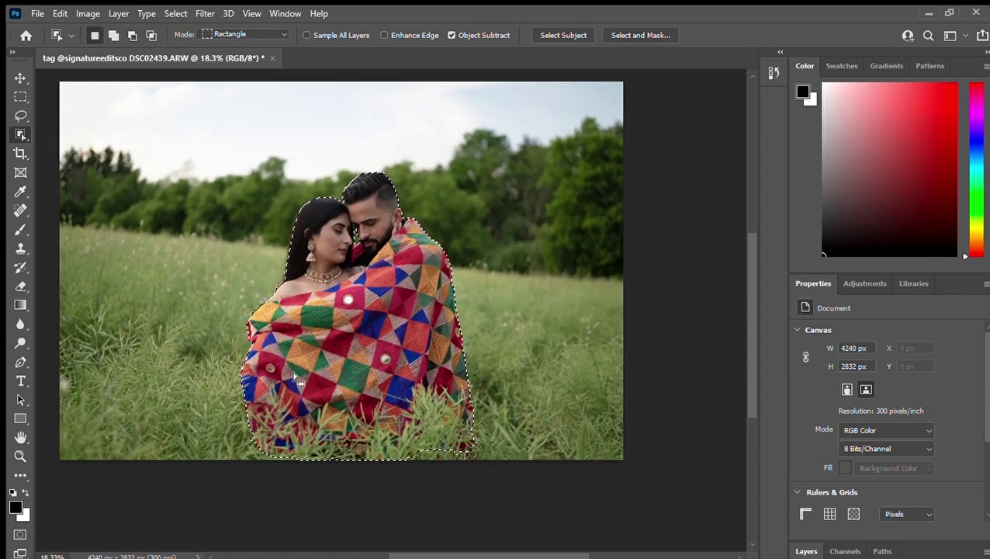
scroll(297, 378, "down", 1)
- Lasso-add the foreground grass to the selection, then invert it to the background
left_click(20, 116)
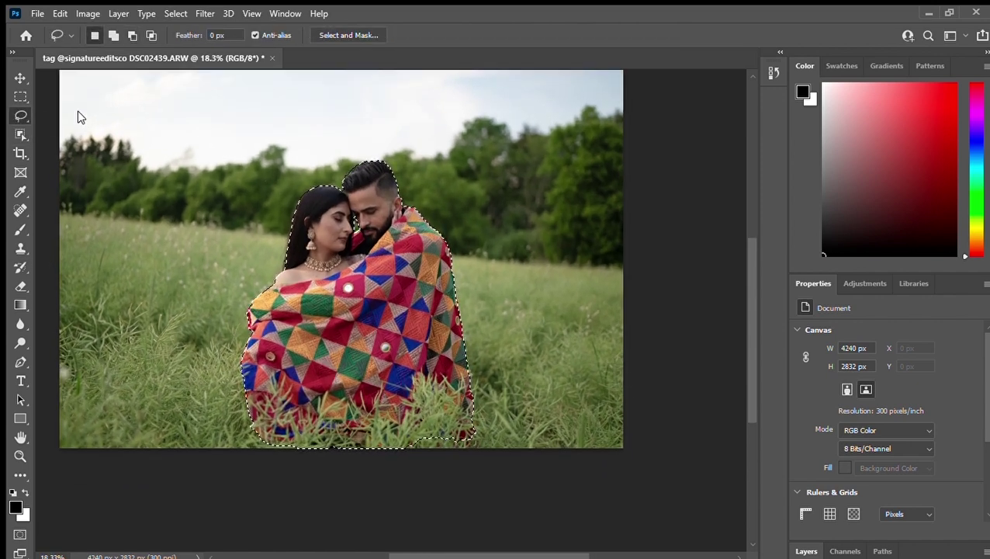
left_click(113, 35)
mouse_move(249, 339)
left_mouse_down()
mouse_move(200, 335)
mouse_move(60, 404)
mouse_move(498, 509)
mouse_move(712, 444)
mouse_move(680, 302)
mouse_move(531, 305)
left_mouse_up()
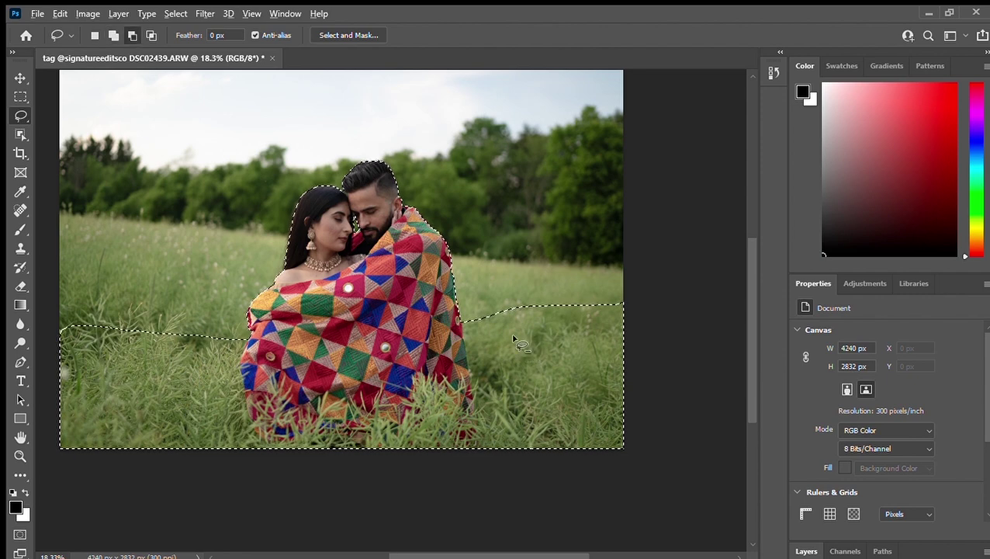
left_click_drag(448, 326, 388, 328)
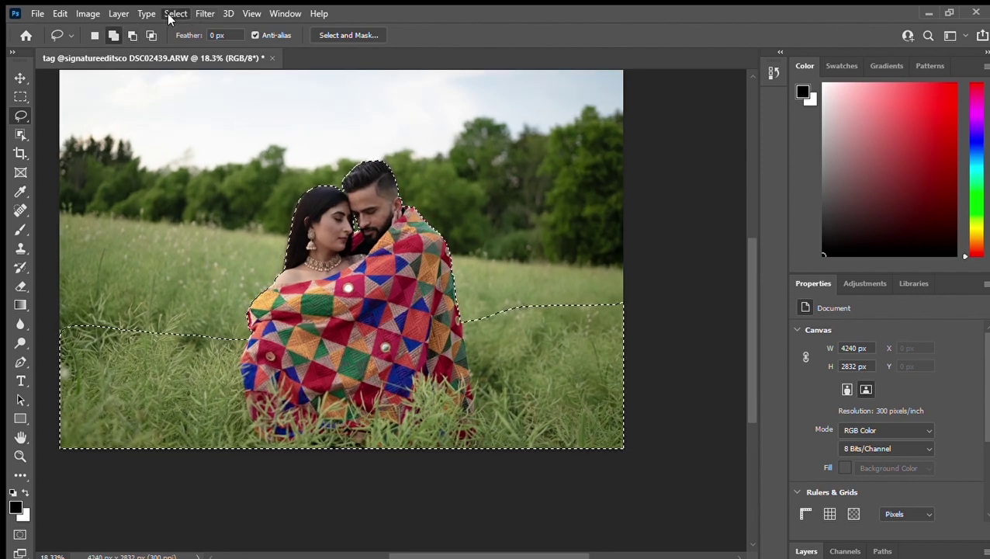
key("ctrl+shift+i")
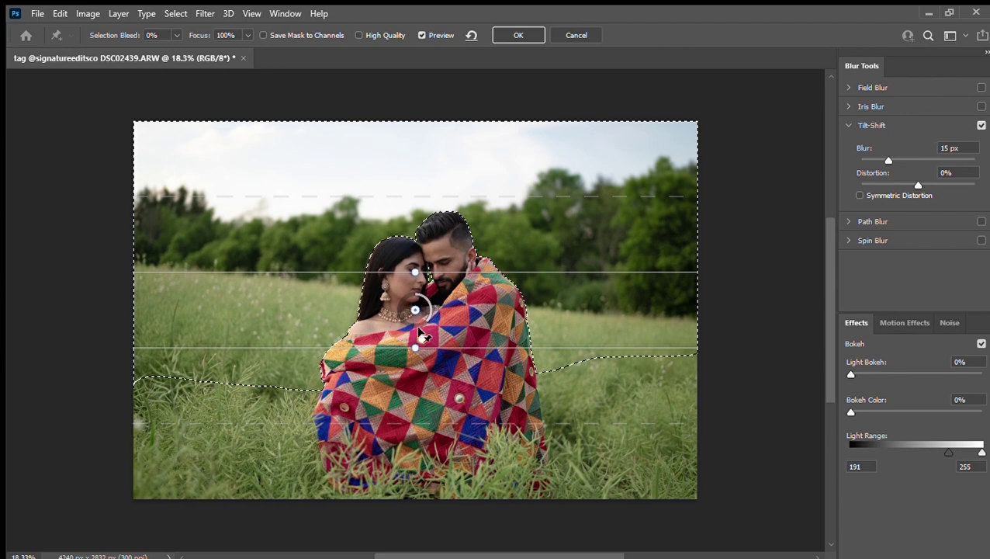
- Place the tilt-shift focus on the couple, set blur 99 px and distortion -49%, and apply
mouse_move(419, 320)
left_mouse_down()
mouse_move(446, 371)
mouse_move(437, 377)
left_mouse_up()
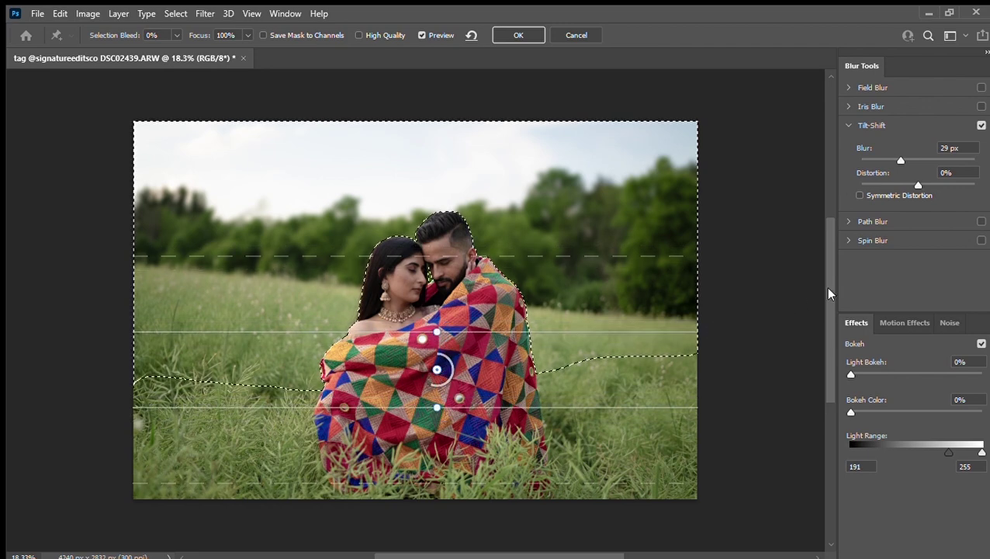
left_click_drag(901, 159, 920, 159)
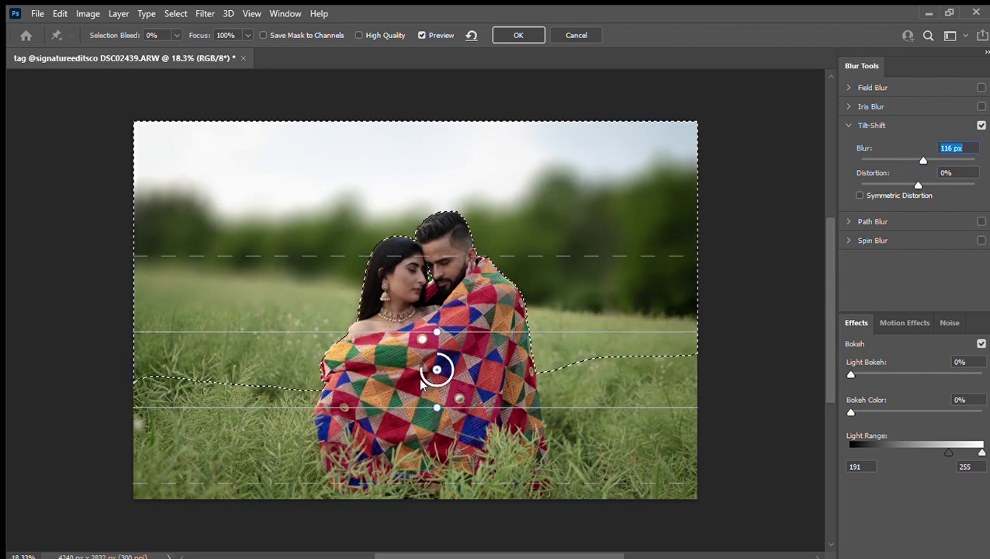
left_click_drag(437, 371, 449, 398)
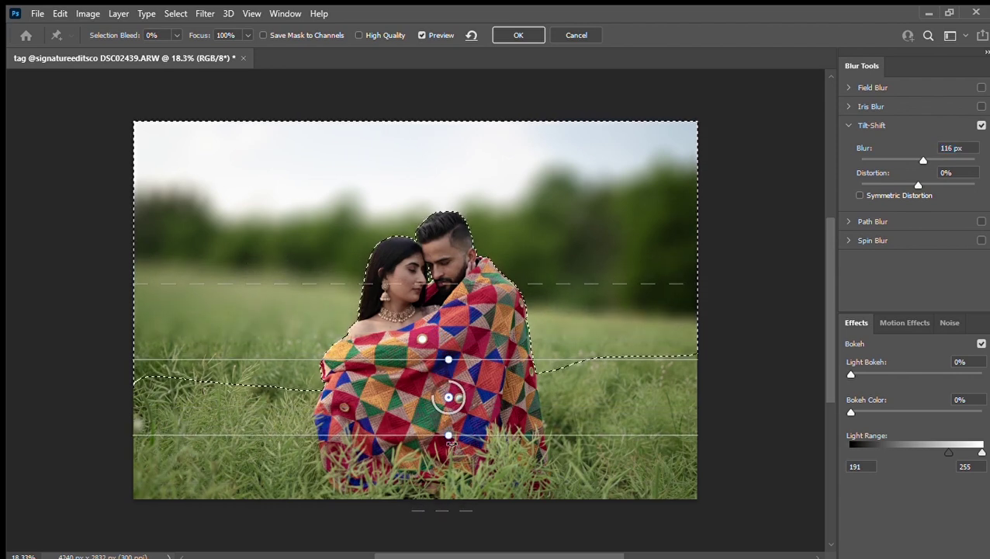
left_click_drag(450, 444, 449, 443)
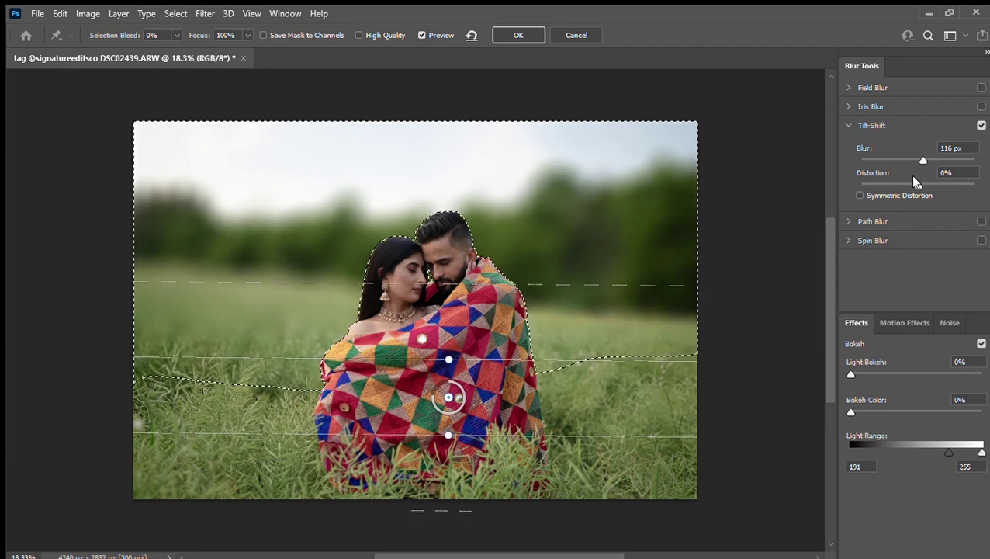
left_click_drag(916, 184, 888, 183)
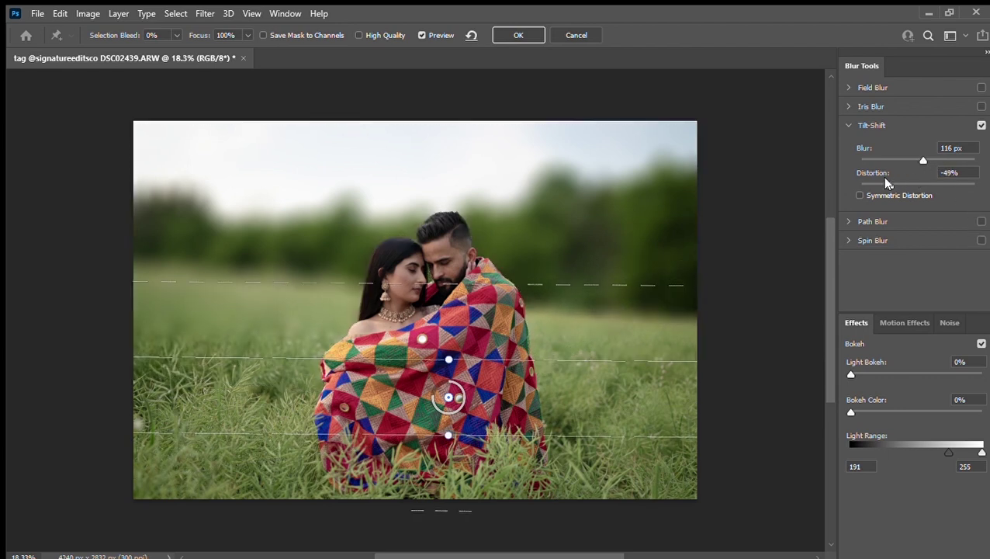
left_click_drag(923, 160, 919, 160)
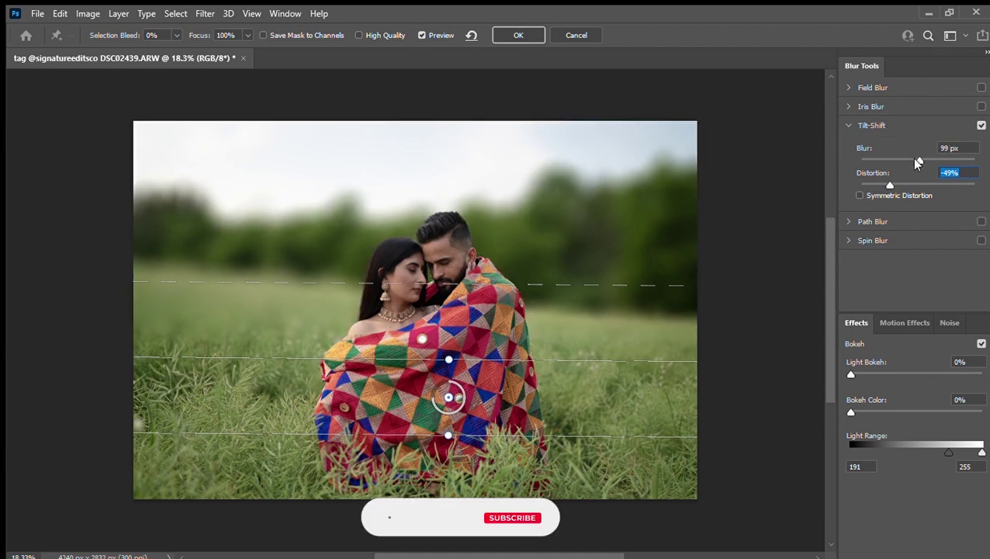
left_click(519, 35)
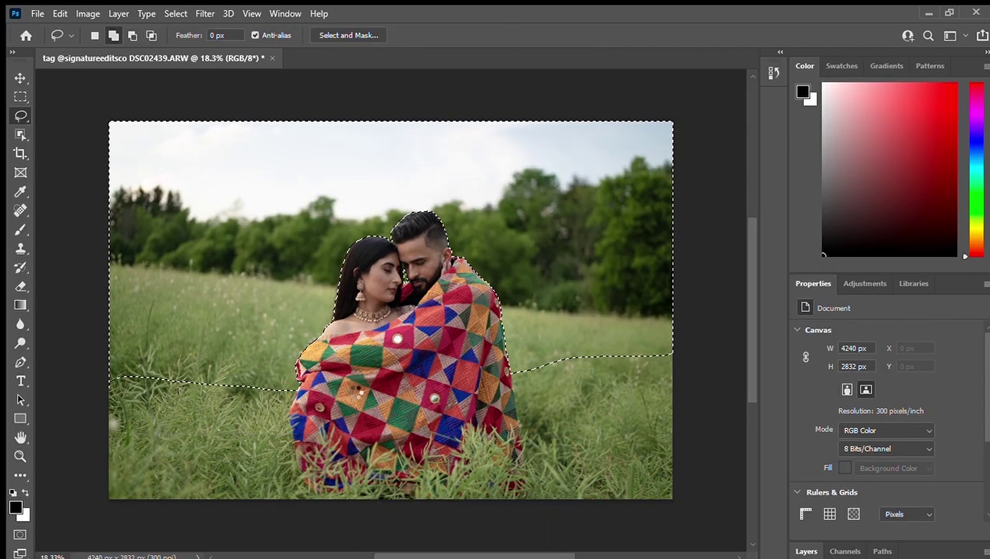
- Deselect everything and zoom and pan to inspect the blurred background
scroll(353, 372, "up", 1)
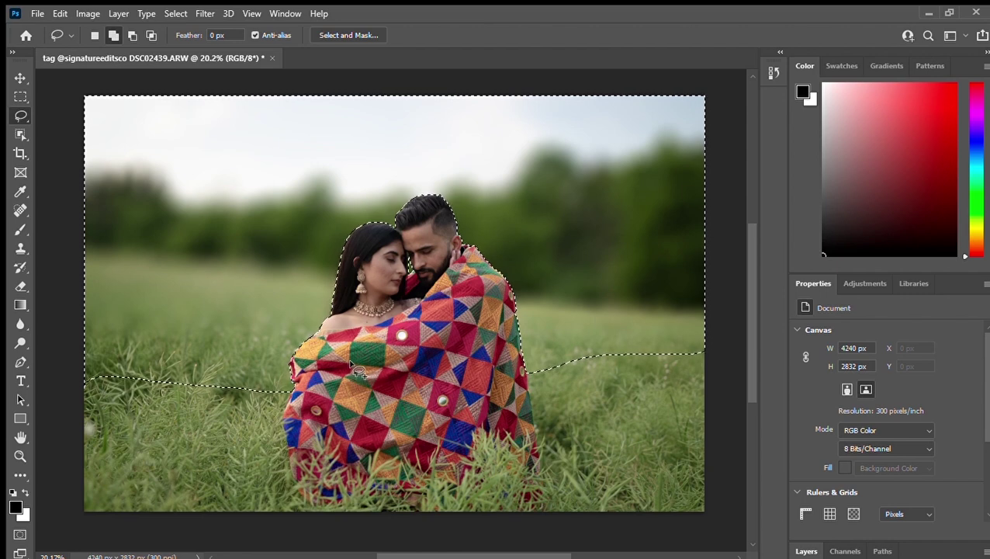
left_click(175, 13)
left_click(200, 54)
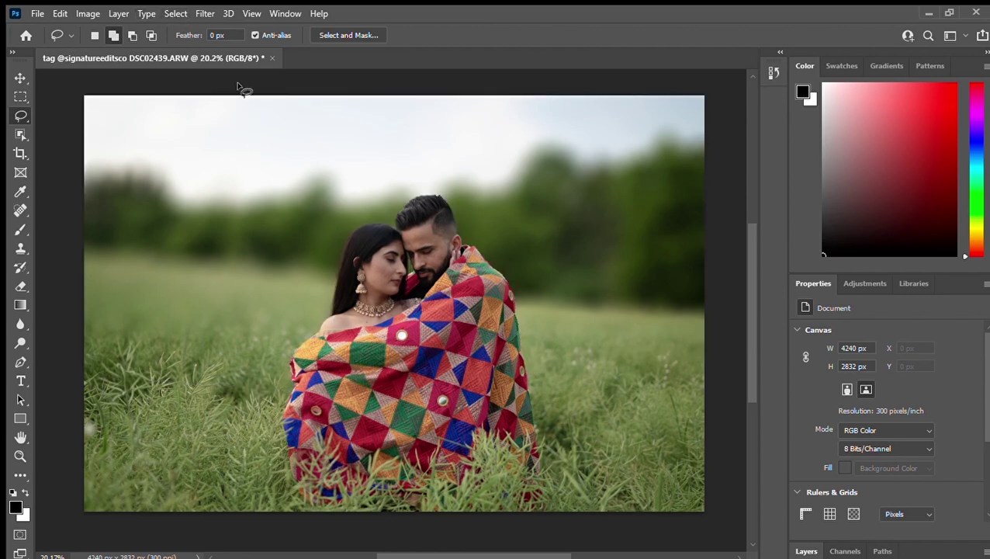
scroll(456, 274, "up", 1)
left_click_drag(467, 398, 465, 287)
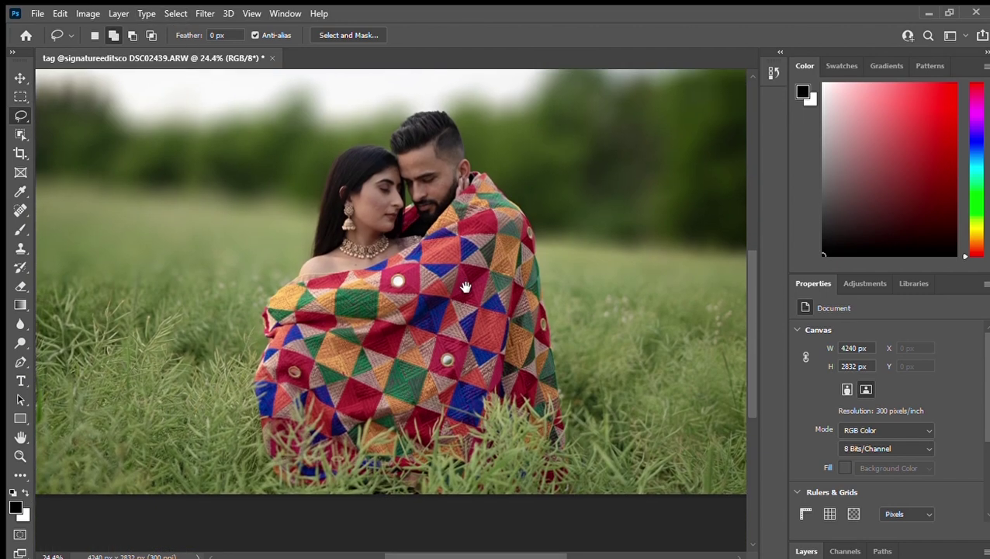
scroll(451, 289, "down", 1)
scroll(233, 311, "down", 1)
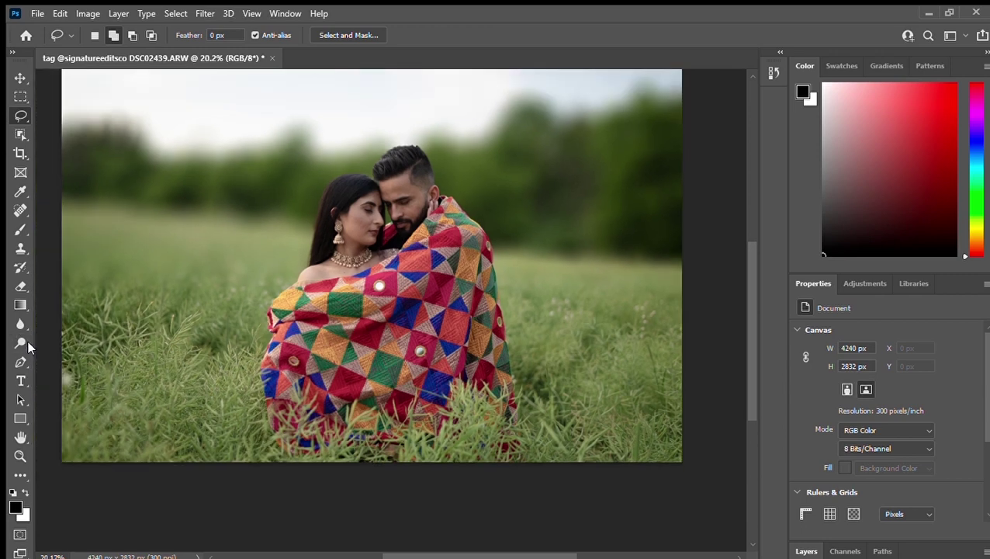
left_click(20, 323)
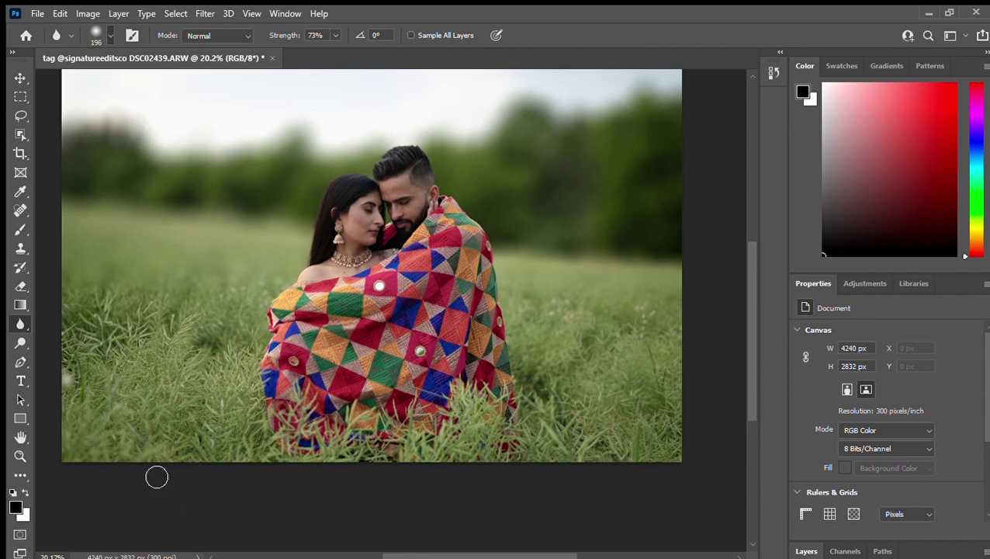
- Enlarge the Blur brush to 811 px and show the Layers panel
left_click_drag(142, 438, 167, 443)
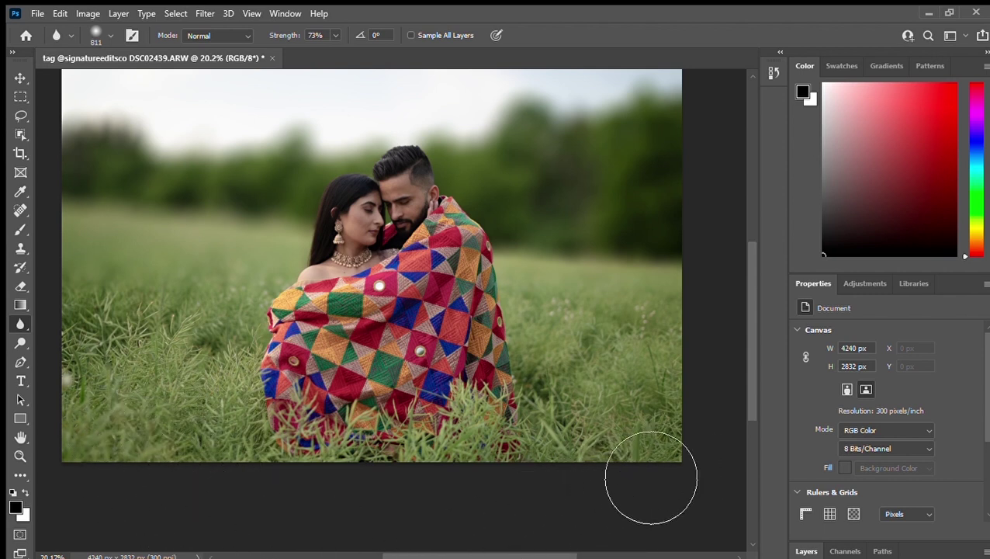
left_click(808, 550)
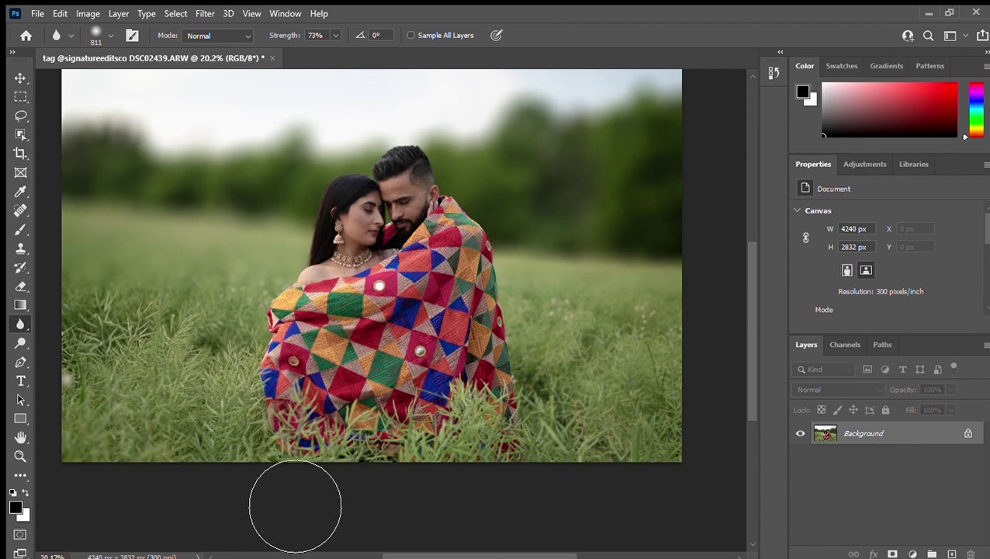
scroll(586, 295, "down", 2)
left_click_drag(619, 316, 552, 343)
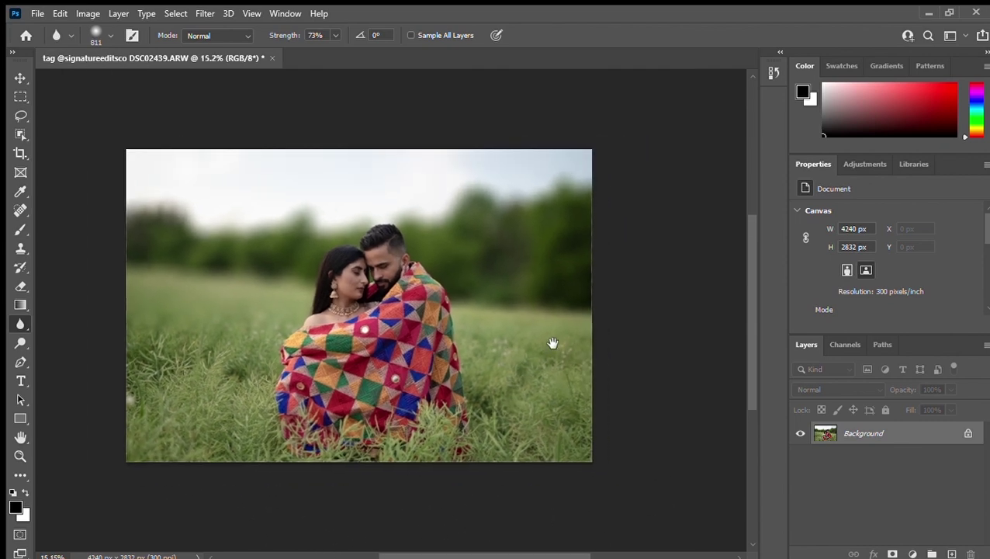
scroll(431, 341, "up", 2)
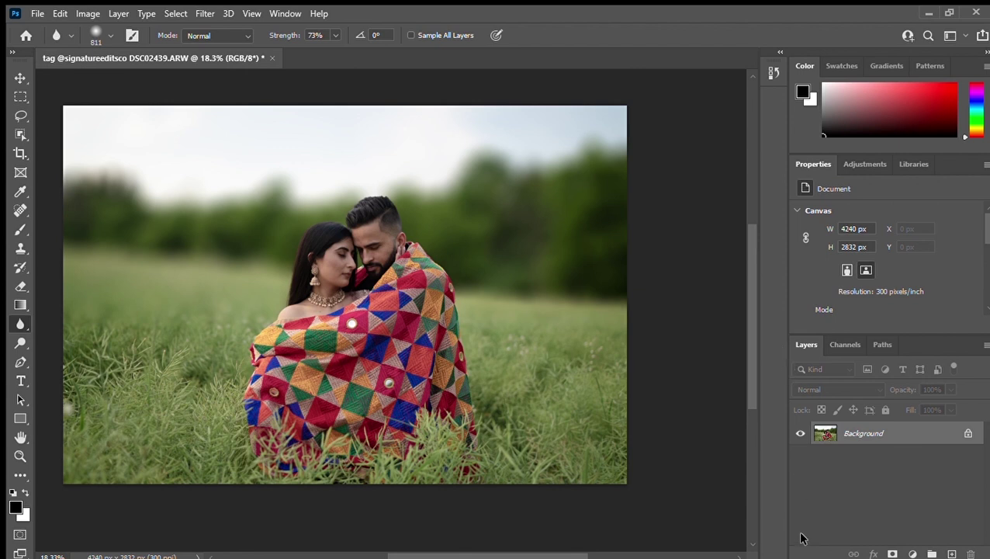
- Set up the Spot Healing Brush at 14 px
scroll(470, 326, "up", 3)
scroll(491, 409, "up", 3)
scroll(628, 489, "up", 3)
scroll(629, 491, "up", 1)
scroll(537, 287, "up", 1)
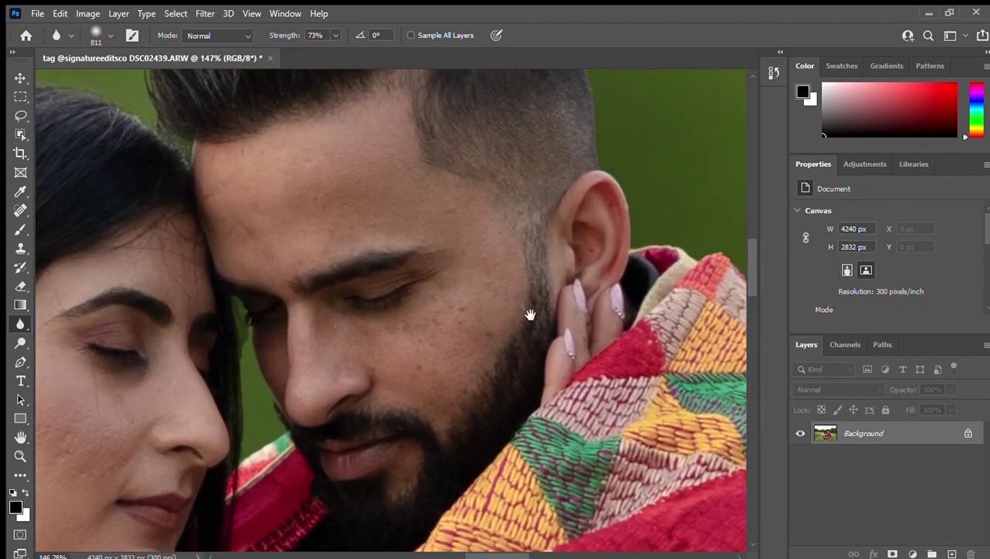
scroll(531, 313, "up", 1)
left_click(20, 211)
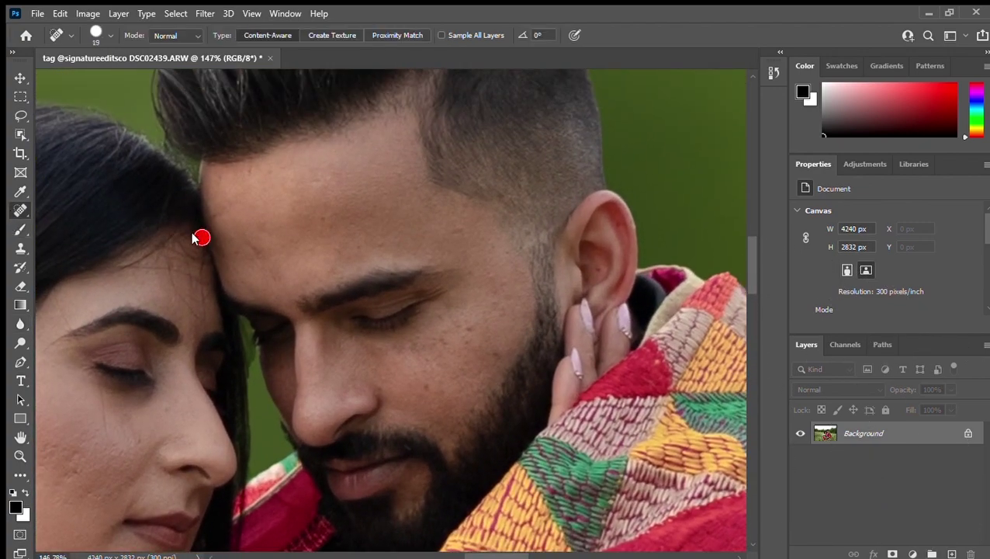
left_click_drag(193, 238, 186, 237)
key("bracketright")
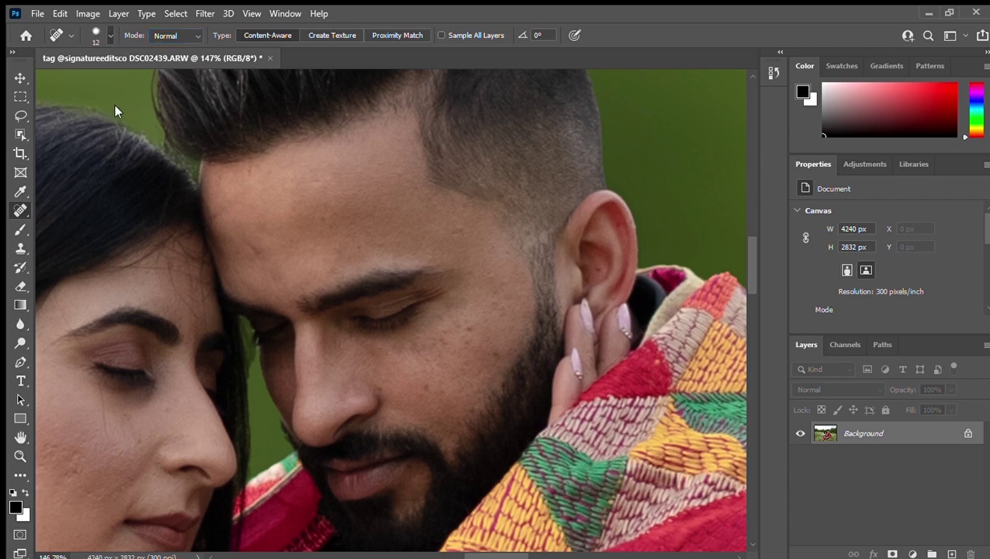
key("bracketright")
- Heal three blemishes on the man's cheek and duplicate the Background layer
scroll(497, 336, "up", 2, "alt")
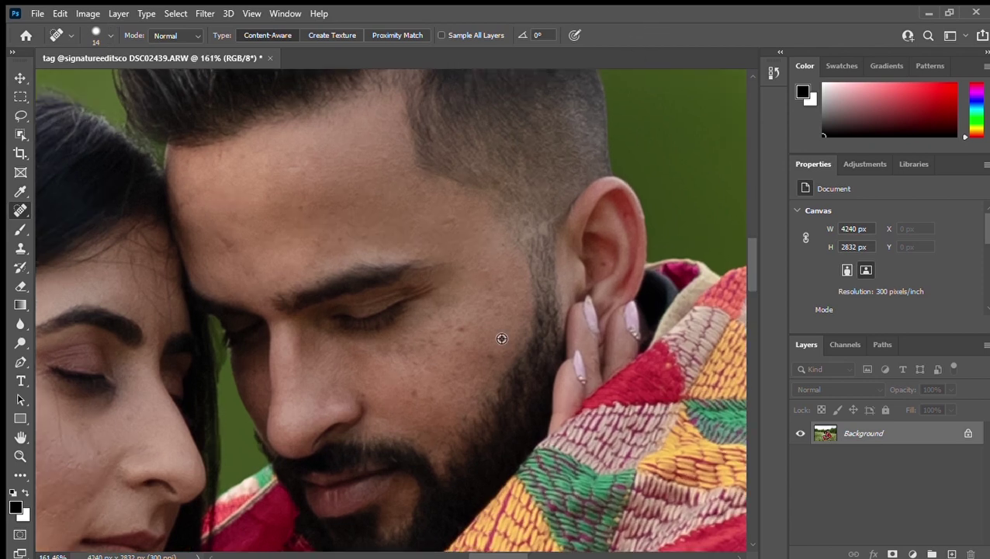
scroll(465, 331, "up", 2, "alt")
left_click(461, 328)
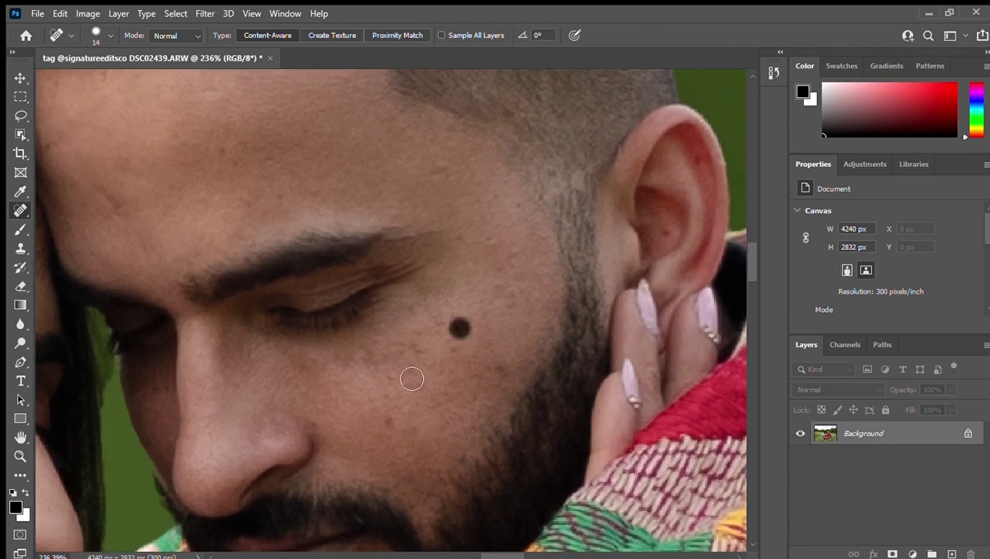
left_click(458, 358)
left_click(501, 375)
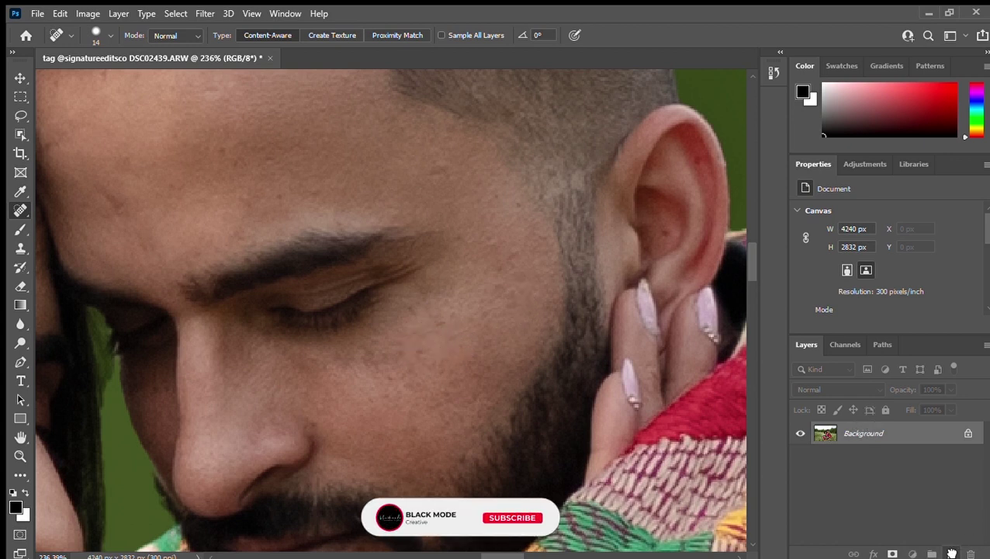
left_click_drag(872, 429, 952, 554)
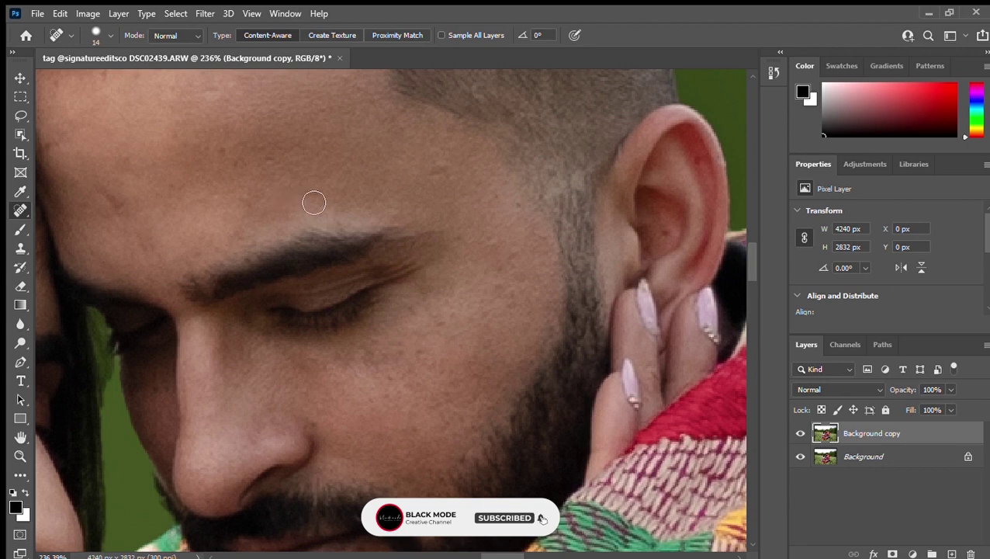
- Heal the blemishes on the man's forehead and around his eye
left_click_drag(444, 174, 454, 181)
left_click(422, 354)
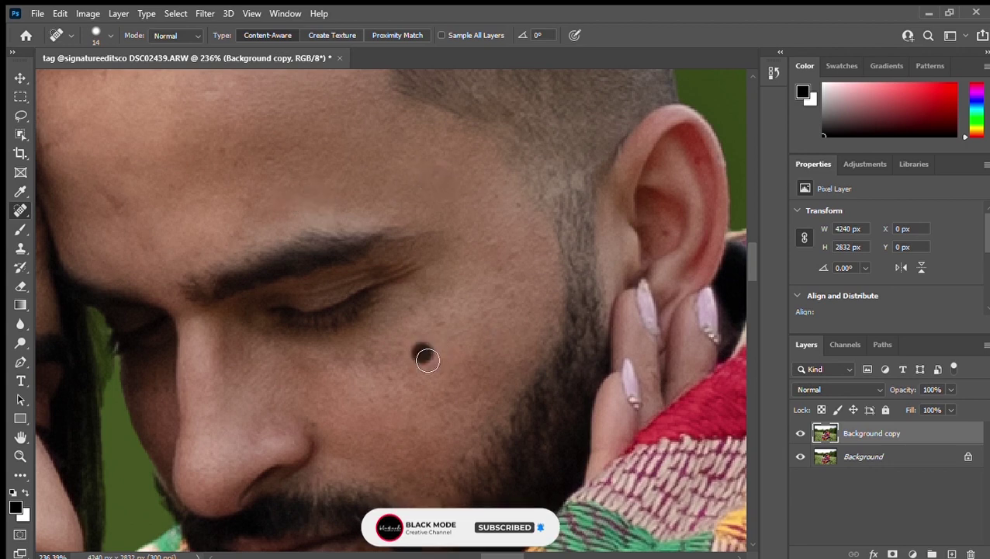
left_click(415, 313)
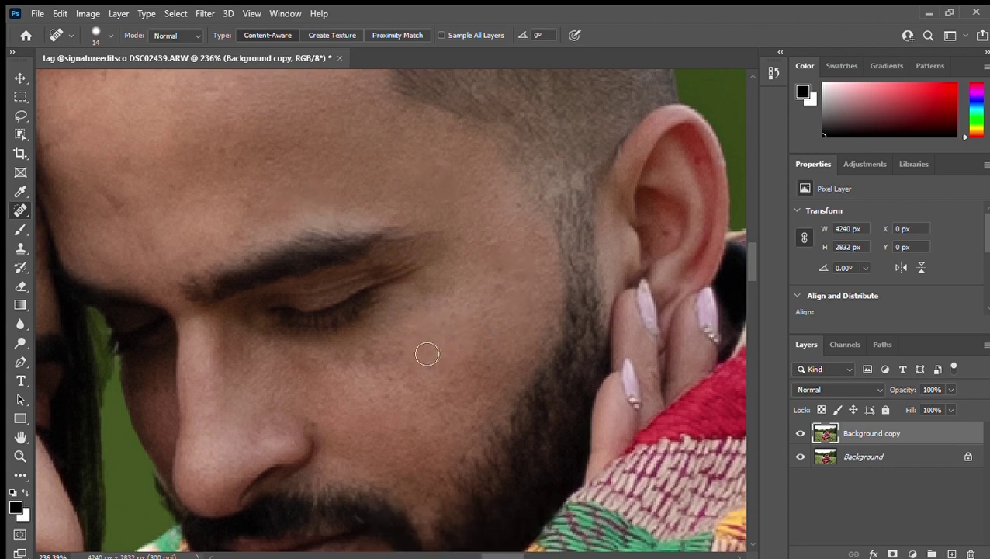
left_click_drag(380, 252, 407, 295)
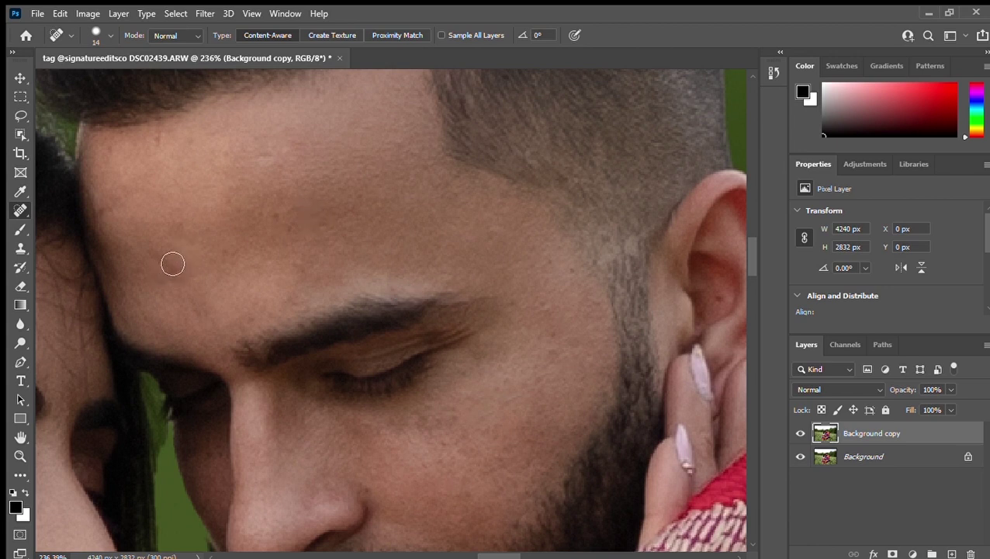
left_click(178, 193)
left_click(183, 224)
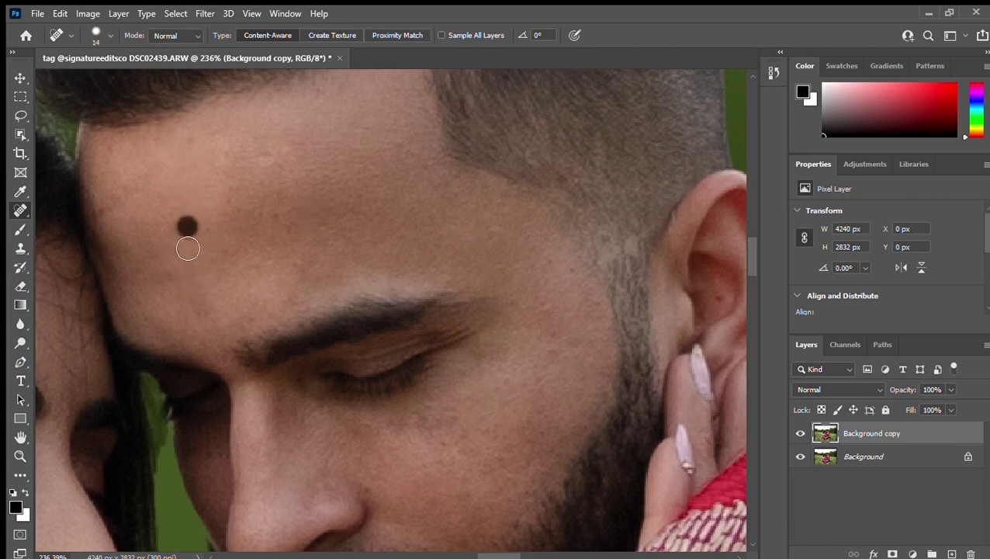
left_click(296, 159)
left_click(251, 142)
left_click(229, 238)
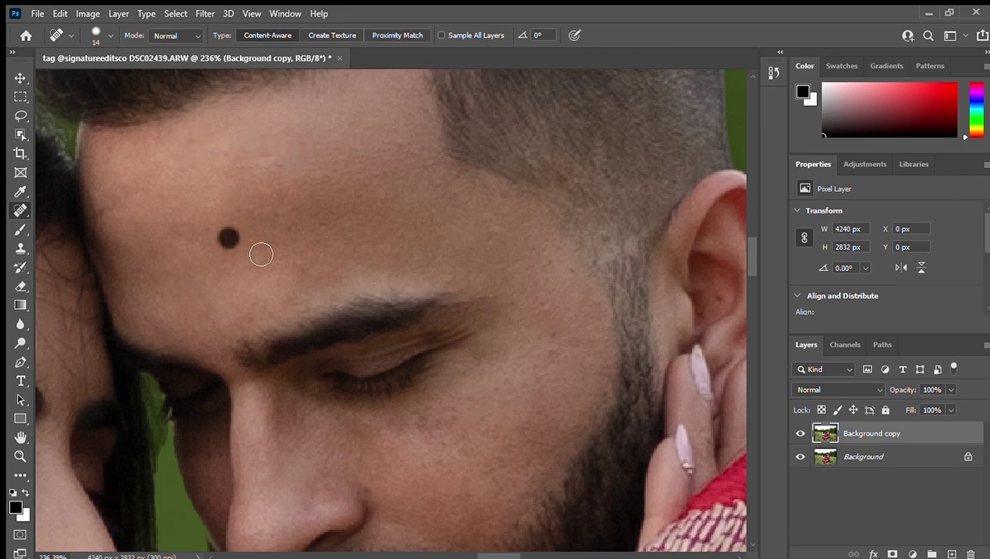
- Heal the blemish near the man's temple
scroll(566, 294, "down", 2)
scroll(553, 309, "left", 2)
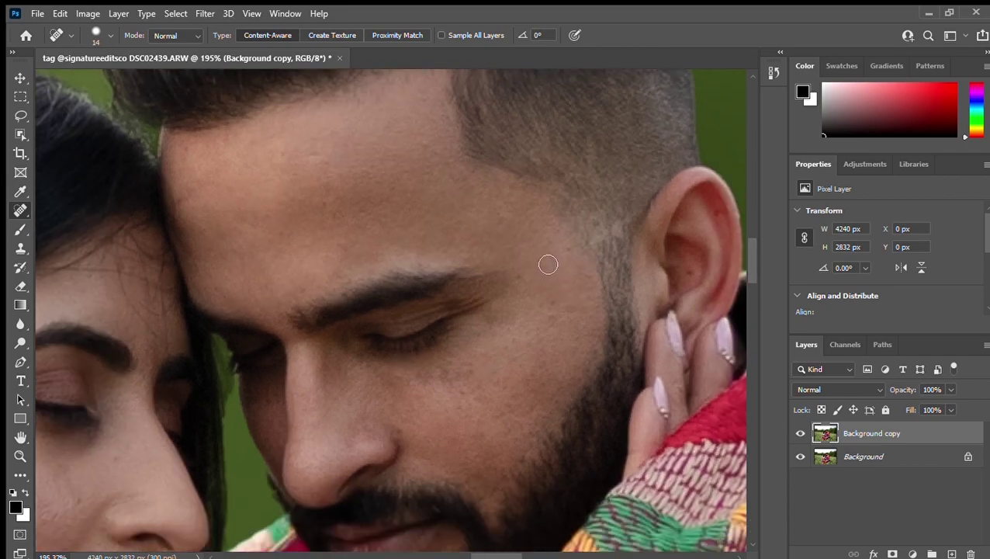
scroll(542, 266, "down", 2)
scroll(358, 269, "down", 2)
scroll(464, 194, "left", 2)
left_click(565, 277)
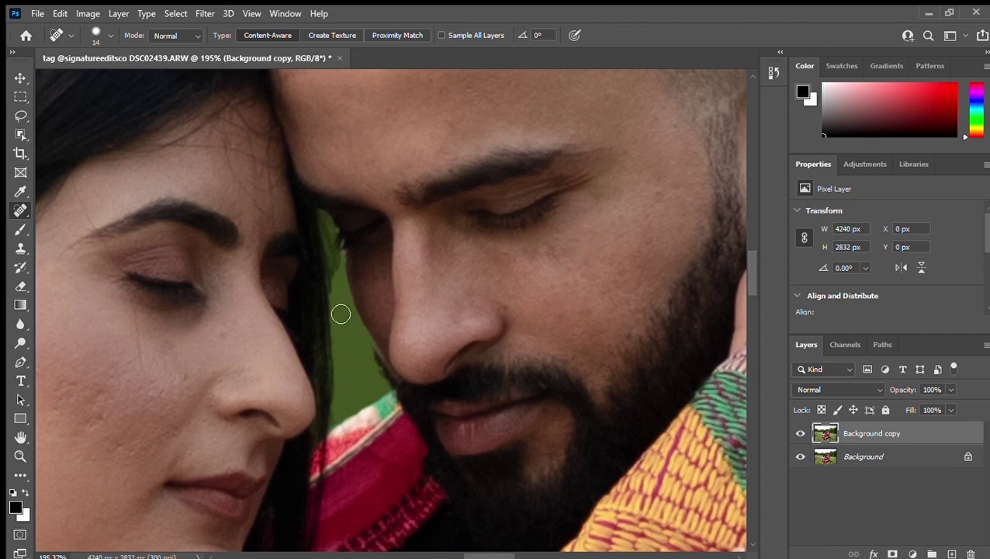
- Heal the blemishes on the woman's cheeks and chin
left_click_drag(300, 312, 475, 211)
left_click(264, 291)
left_click(288, 322)
left_click(239, 289)
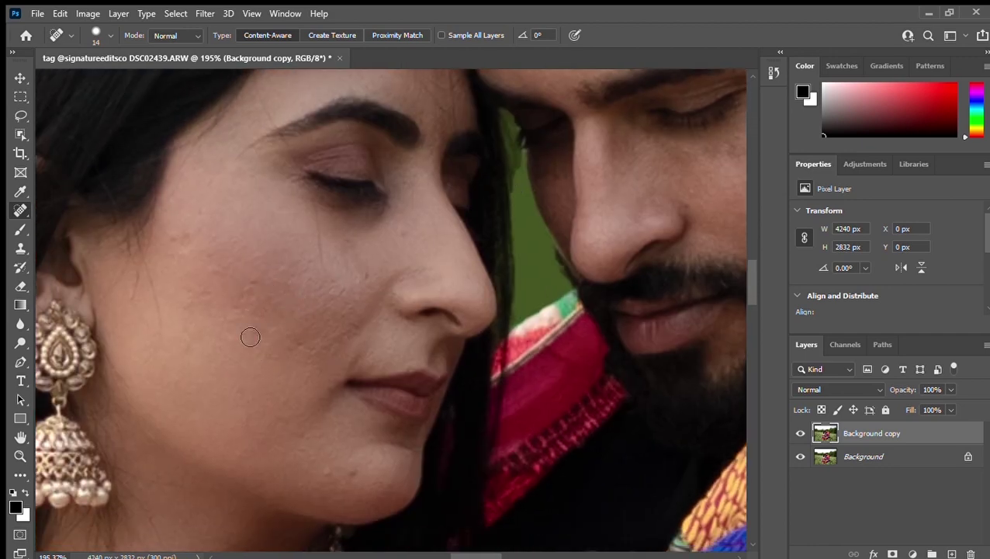
scroll(325, 428, "down", 2)
left_click(345, 297)
left_click(409, 204)
left_click(203, 177)
- Heal a remaining spot on the woman's cheek and a dark spot on the man's face
scroll(203, 186, "down", 1)
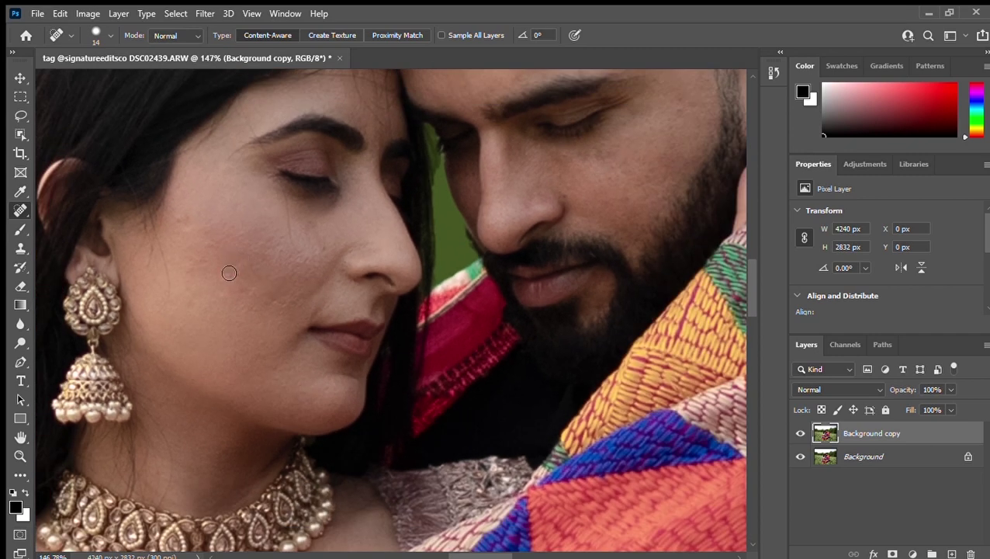
scroll(229, 274, "down", 1)
mouse_move(336, 350)
left_mouse_down()
mouse_move(290, 405)
mouse_move(257, 390)
left_mouse_up()
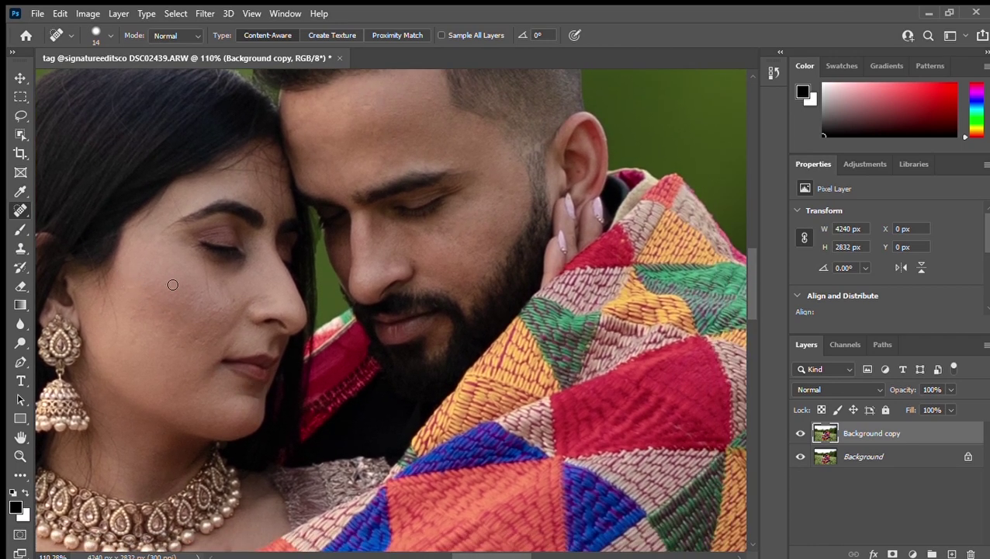
scroll(173, 285, "down", 2)
scroll(202, 293, "up", 1)
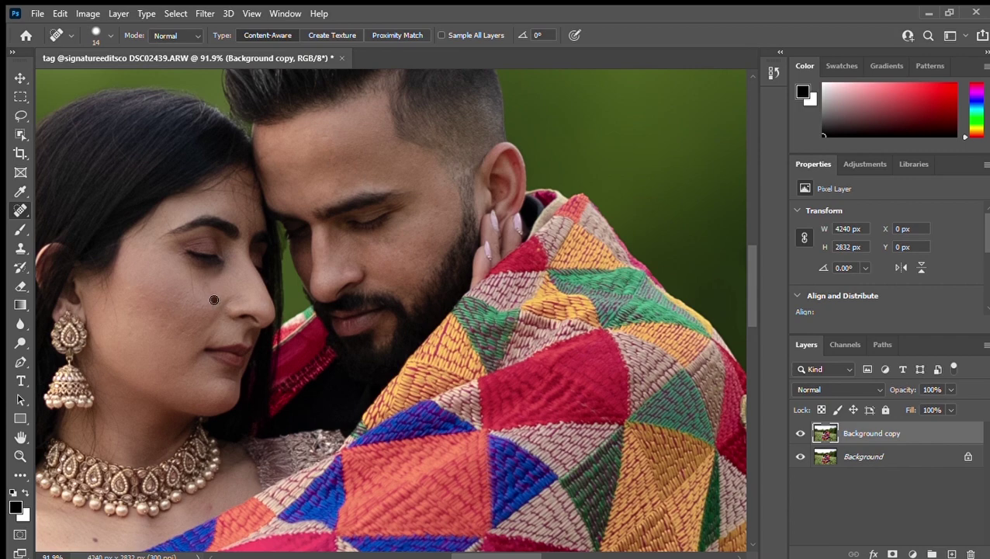
scroll(218, 349, "down", 3)
scroll(220, 405, "up", 2)
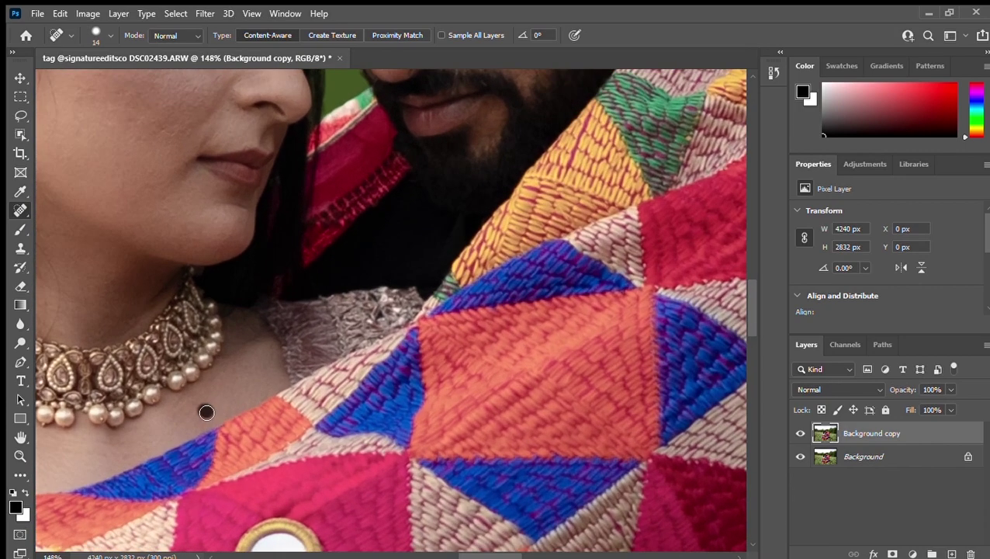
scroll(207, 412, "left", 2)
scroll(153, 414, "left", 2)
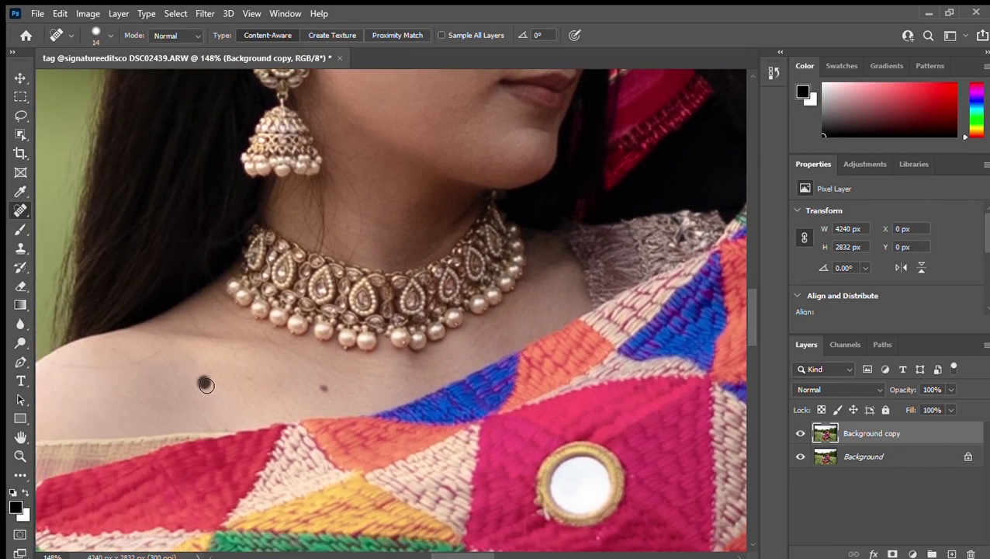
scroll(376, 294, "up", 1)
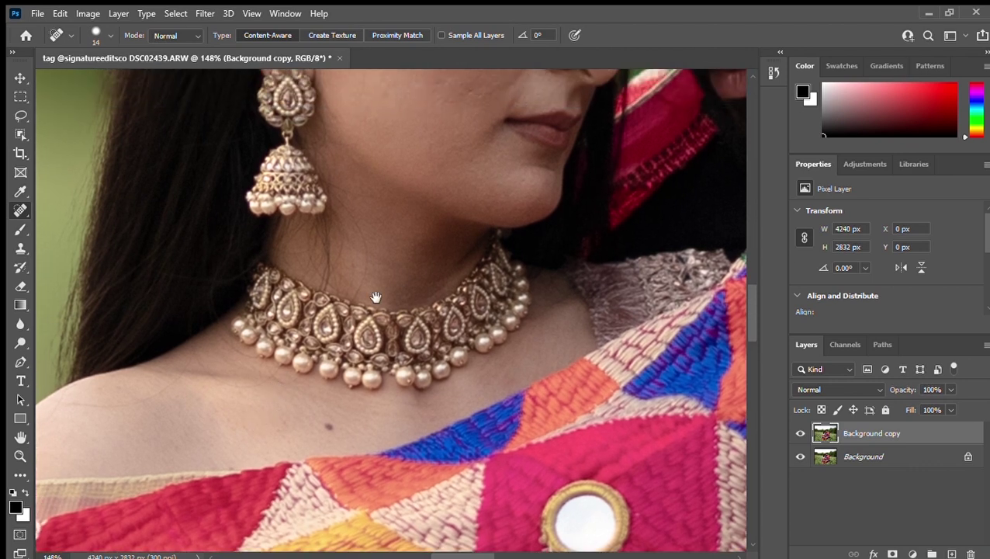
scroll(315, 383, "right", 2)
scroll(316, 382, "up", 2)
scroll(303, 414, "up", 3)
left_click(264, 344)
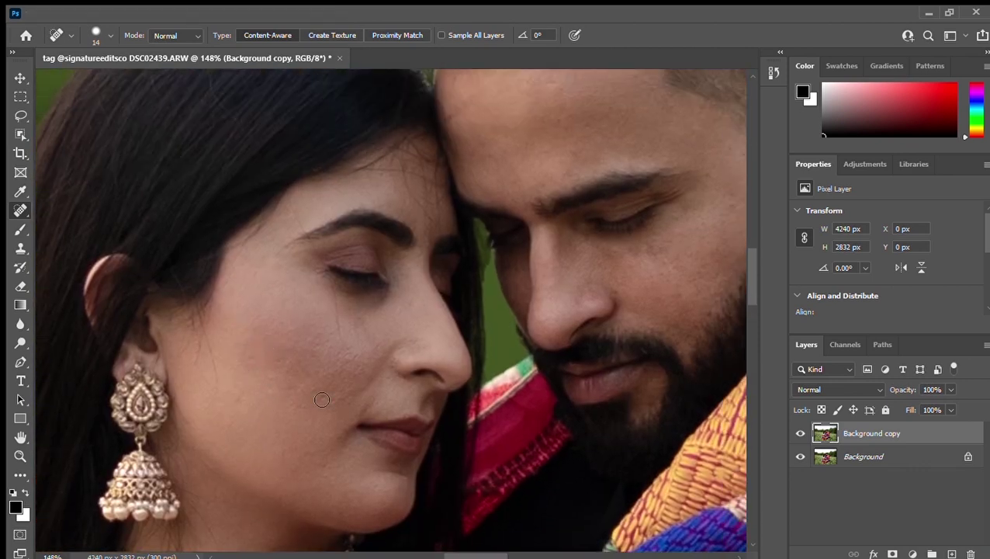
scroll(319, 399, "down", 2)
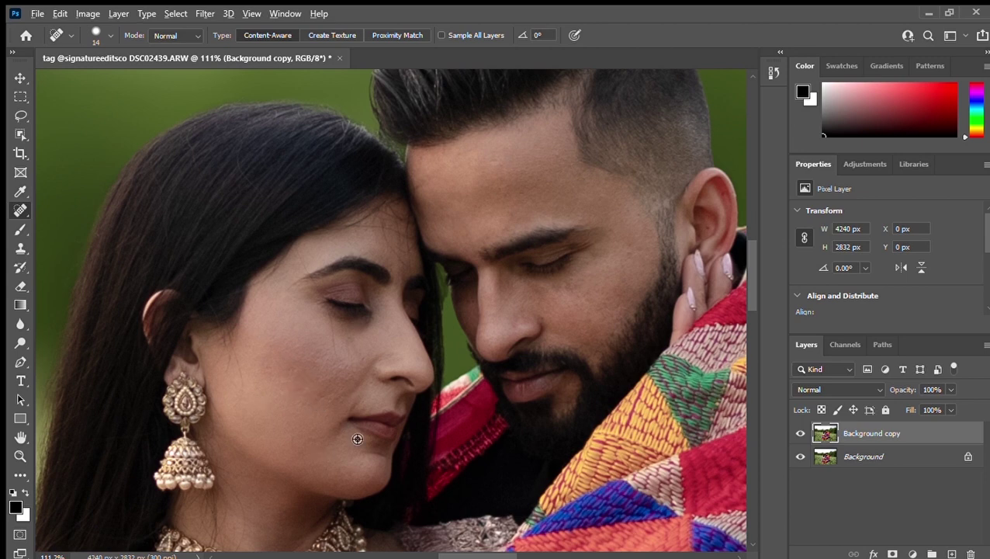
scroll(348, 448, "down", 1)
scroll(371, 380, "down", 1)
scroll(303, 389, "down", 1)
scroll(243, 392, "down", 1)
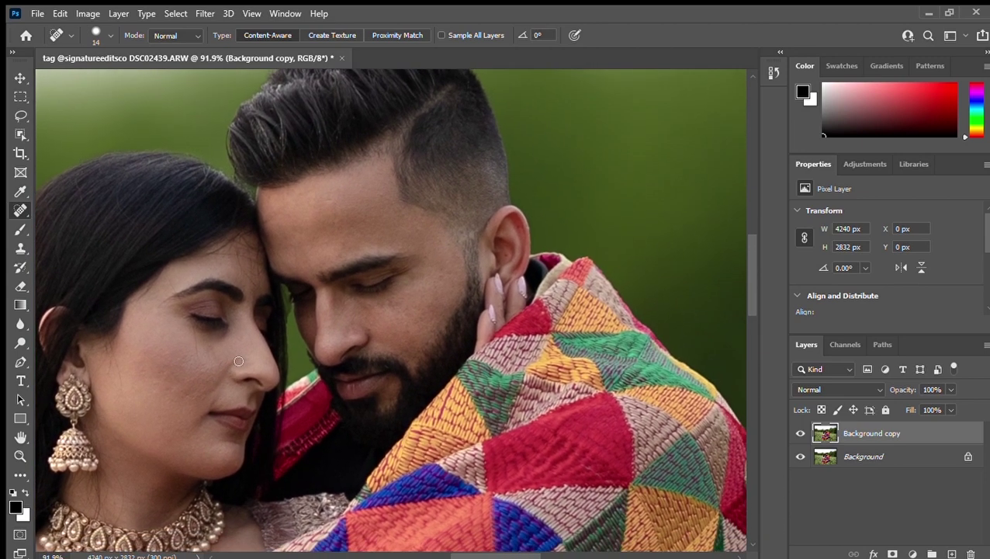
scroll(458, 268, "up", 2)
scroll(458, 270, "up", 1)
scroll(457, 271, "up", 1)
left_click(568, 241)
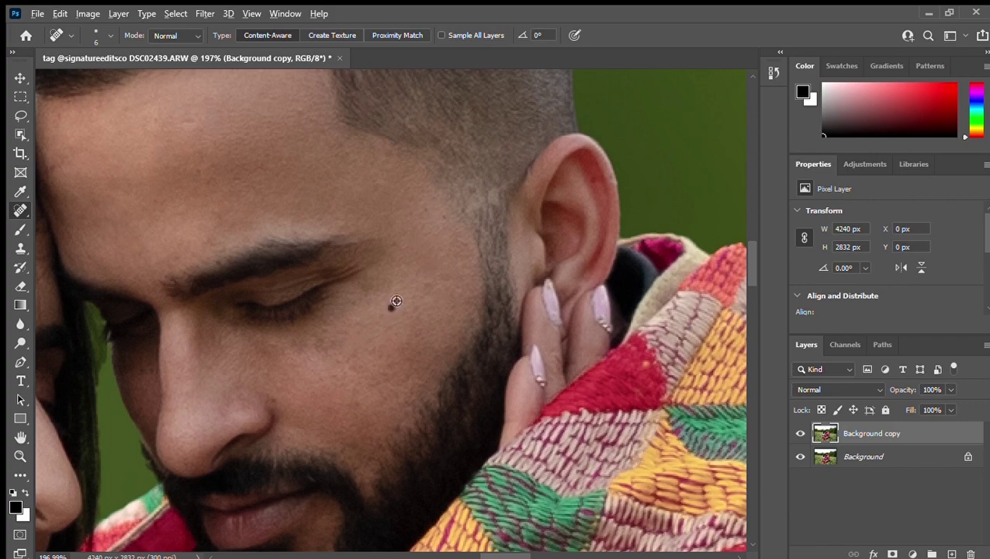
- Duplicate the retouched layer as Background copy 2 with Ctrl+J
scroll(393, 307, "down", 2)
scroll(372, 310, "down", 1)
scroll(354, 332, "down", 1)
scroll(368, 300, "up", 3)
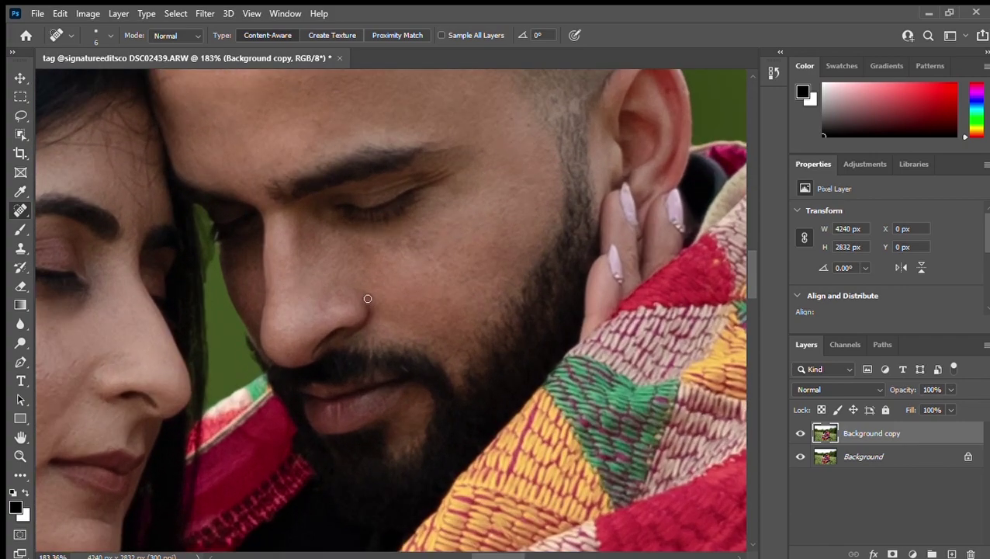
scroll(411, 357, "down", 1)
scroll(434, 326, "down", 2)
scroll(444, 305, "down", 2)
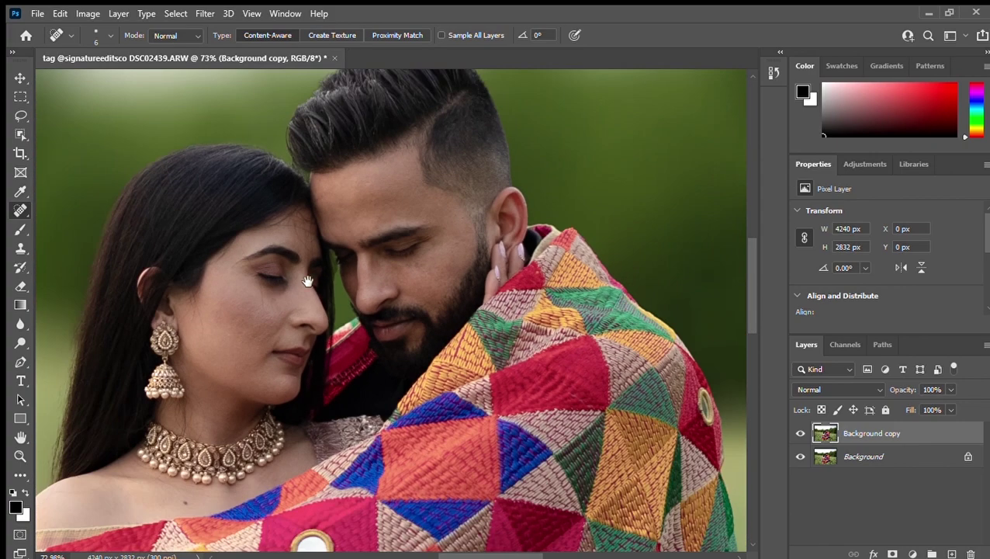
scroll(339, 243, "down", 1)
scroll(339, 242, "down", 1)
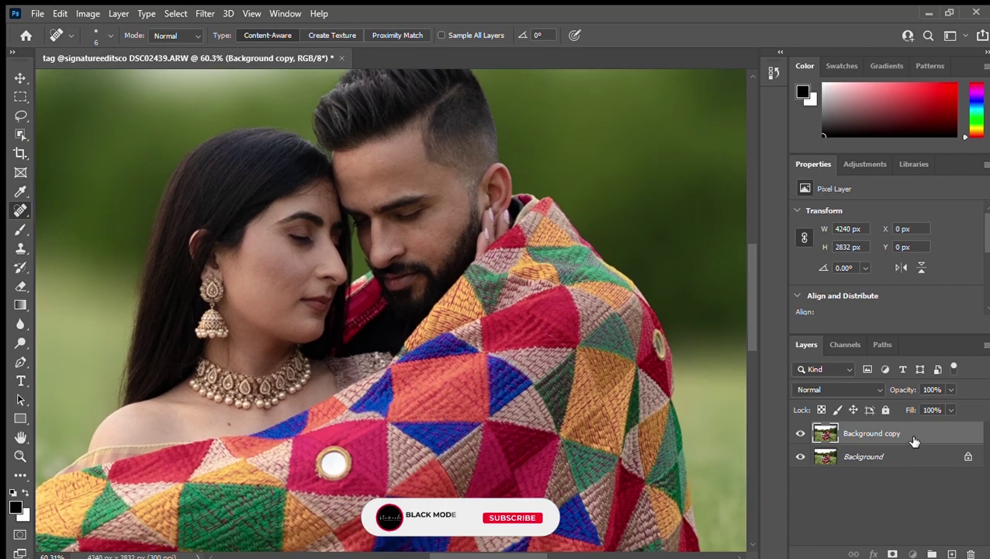
key("ctrl+j")
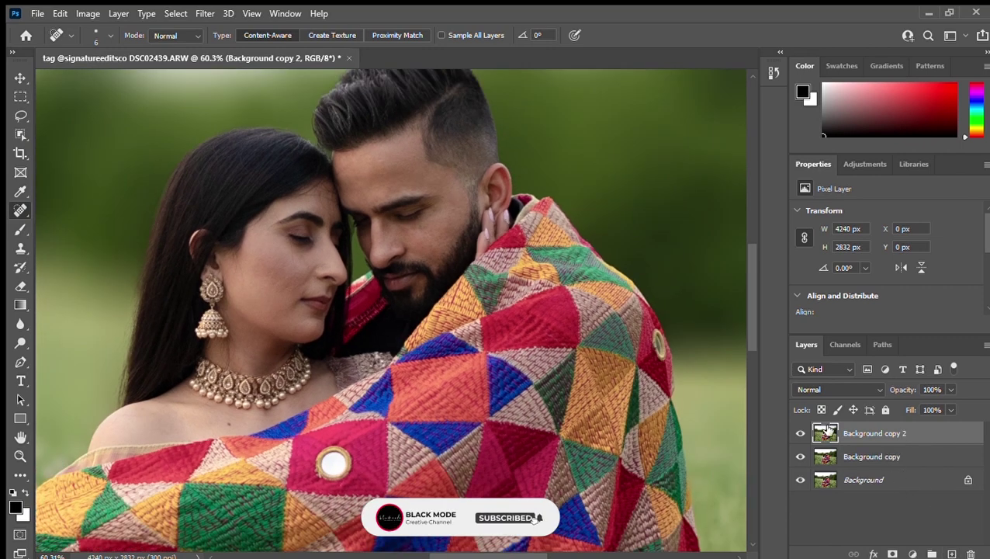
- Set Background copy 2's blend mode to Vivid Light and invert its colours
left_click(839, 389)
scroll(837, 389, "down", 12)
scroll(839, 411, "down", 7)
scroll(824, 409, "up", 4)
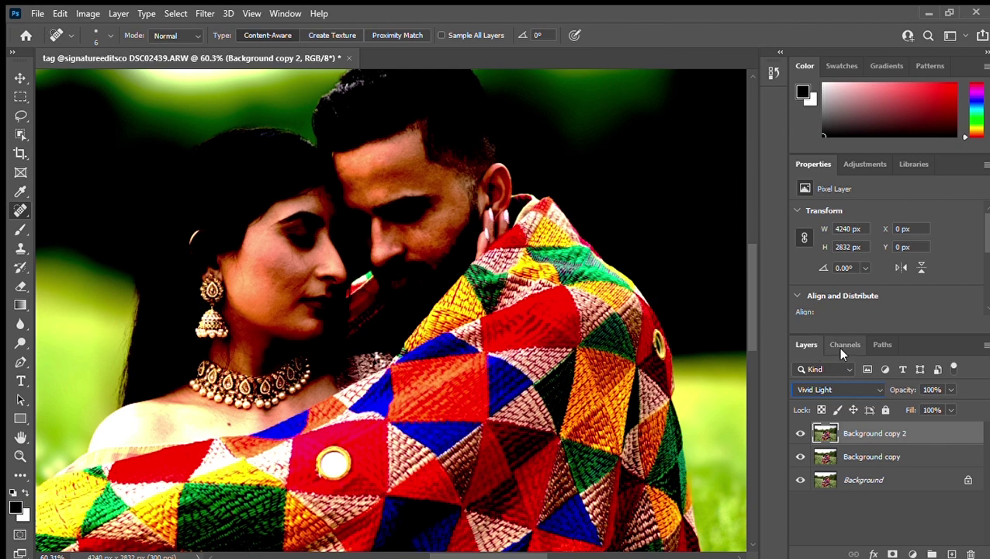
key("ctrl+i")
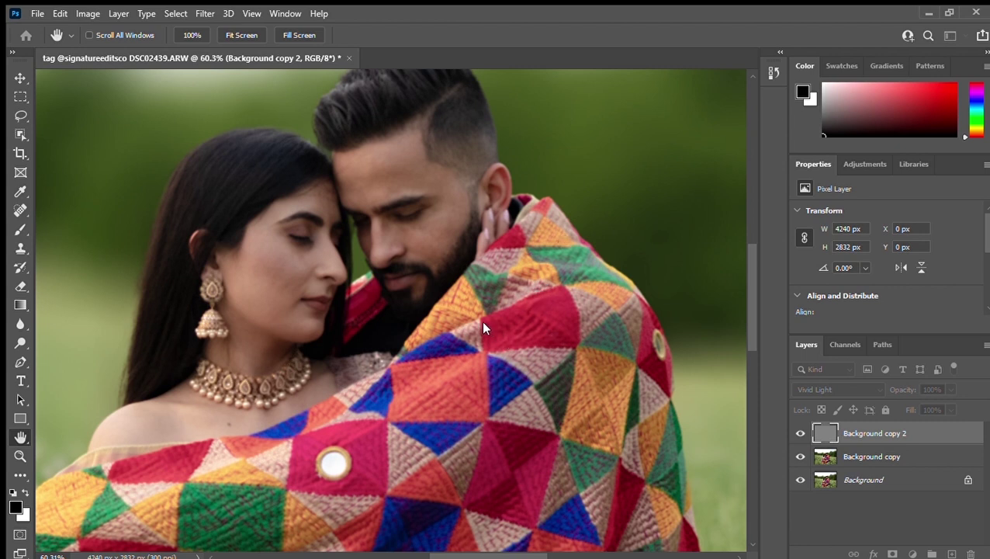
key("j")
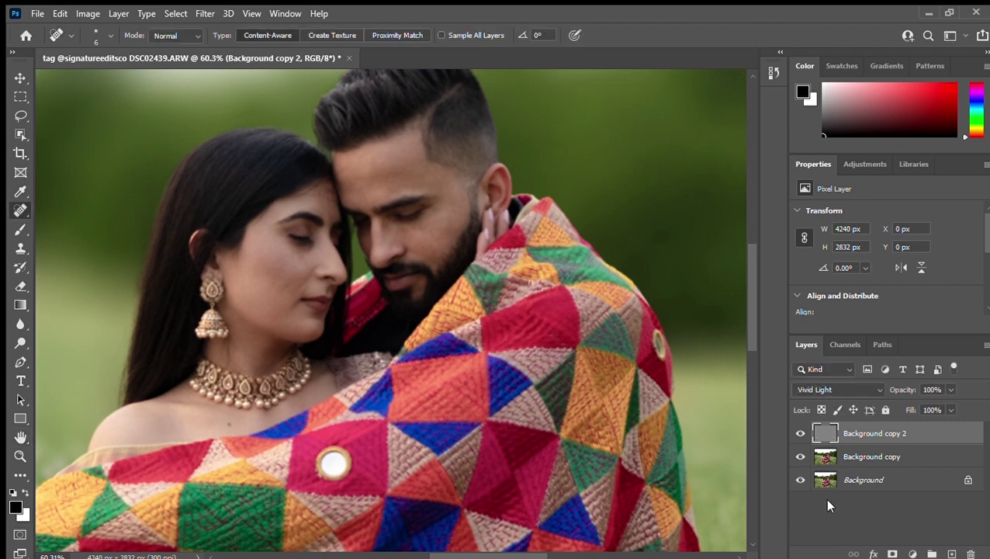
- Add a layer mask to Background copy 2 and invert it to black
left_click(893, 554)
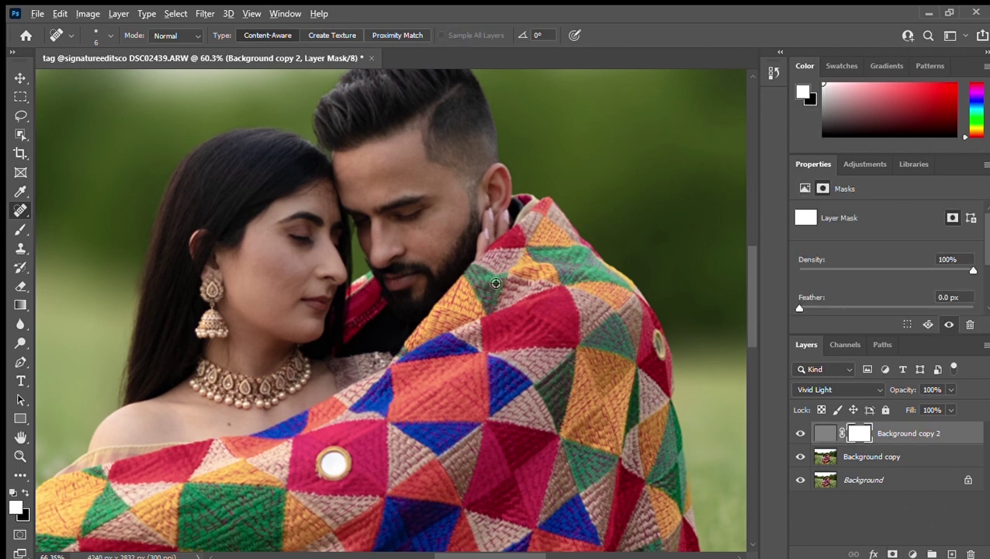
scroll(496, 283, "up", 2)
scroll(312, 227, "up", 2)
scroll(482, 198, "up", 1)
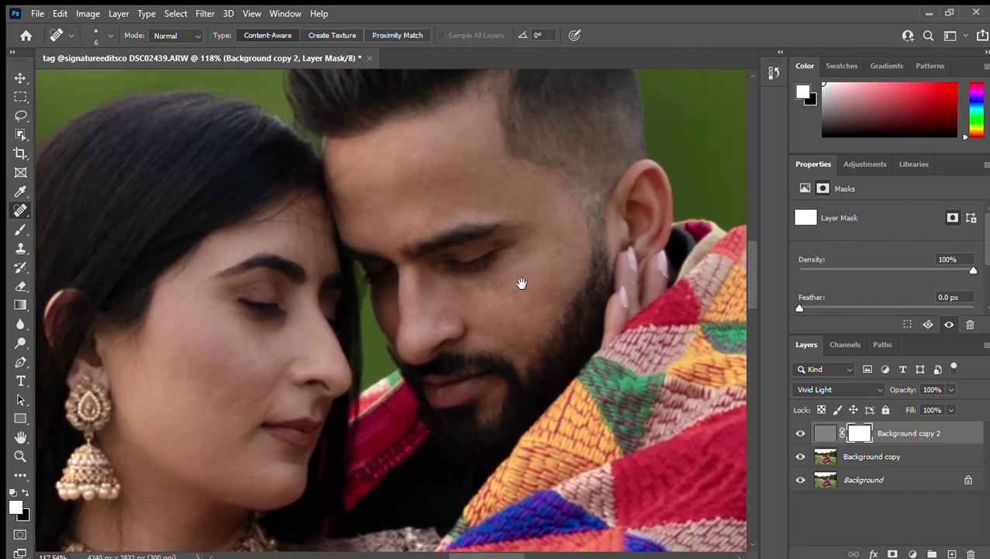
left_click(20, 229)
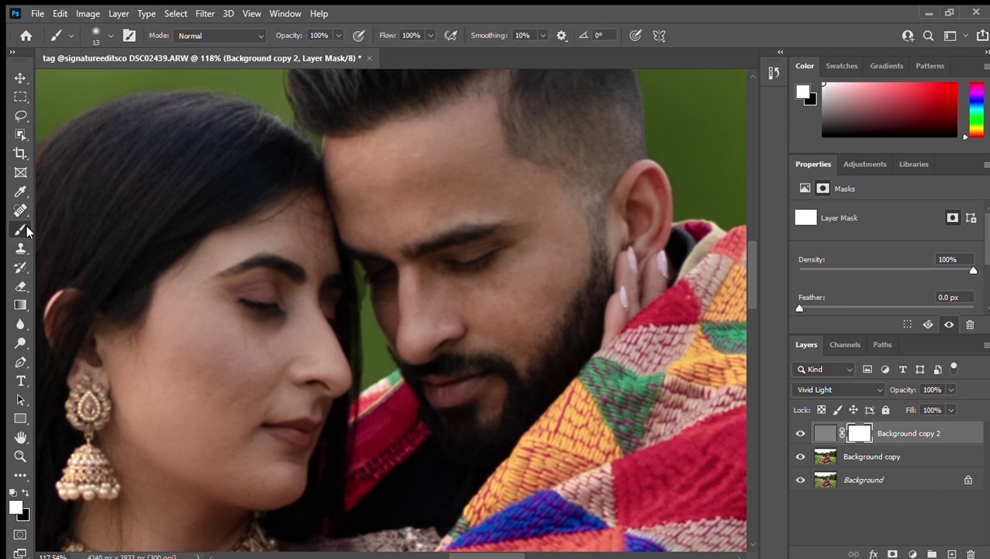
scroll(447, 293, "up", 2)
left_click(801, 434)
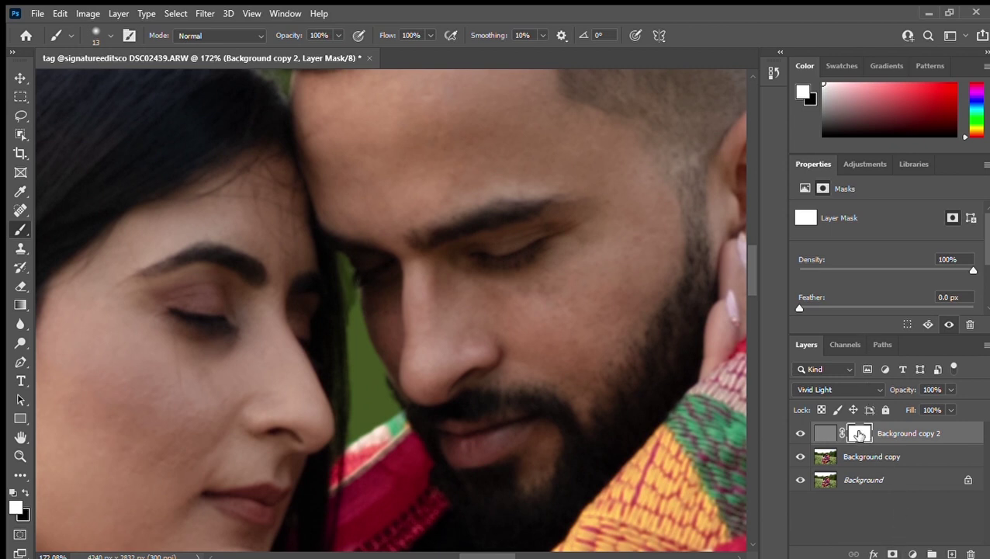
key("ctrl+i")
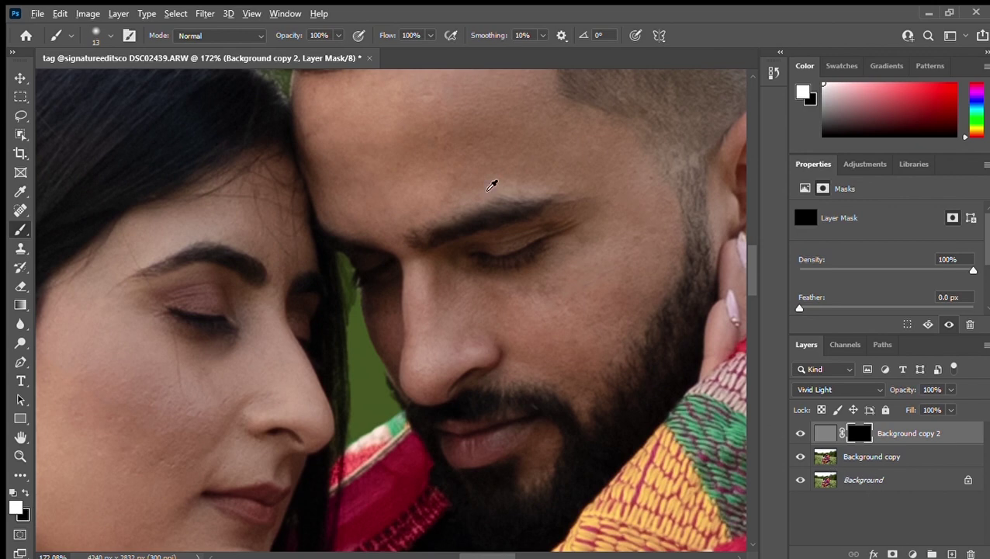
scroll(497, 184, "up", 2)
scroll(539, 229, "up", 1)
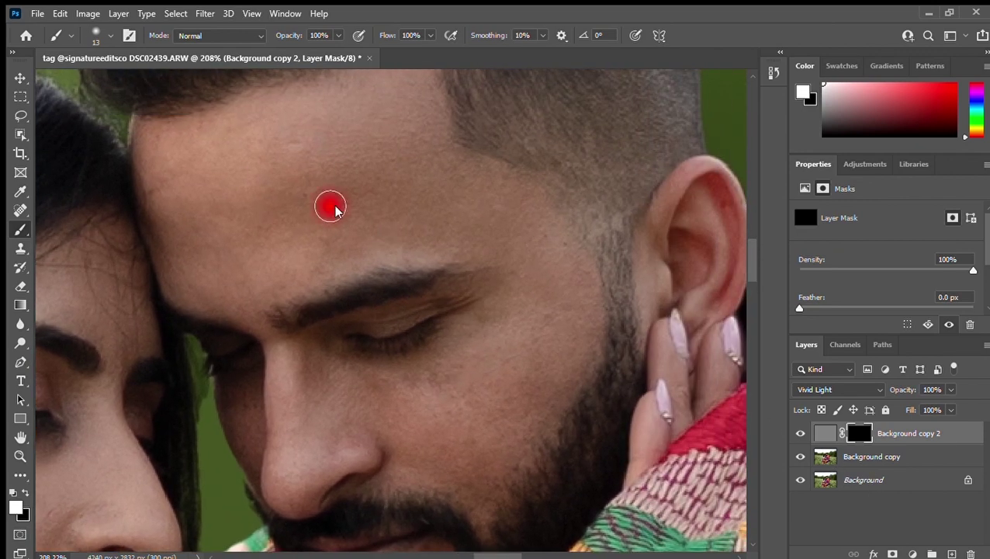
- Paint white on the mask over the man's face with brush sizes 82, 46 and 14
left_click_drag(316, 204, 341, 204)
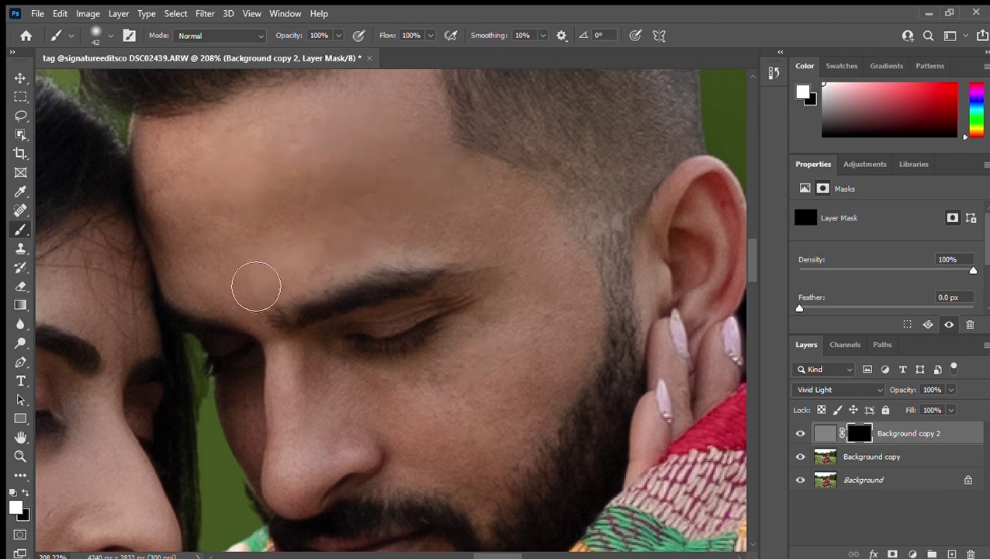
left_click_drag(233, 233, 263, 265)
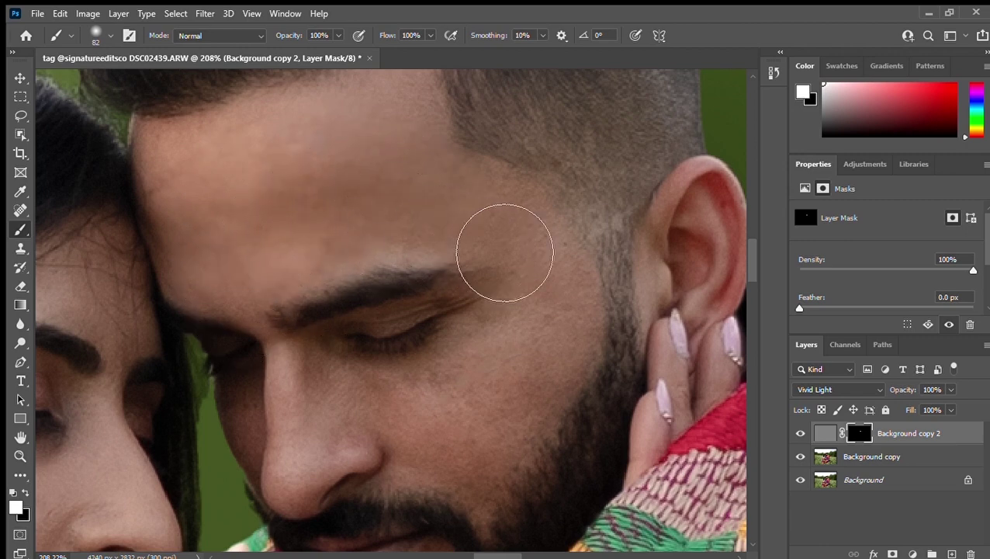
left_click_drag(578, 322, 547, 238)
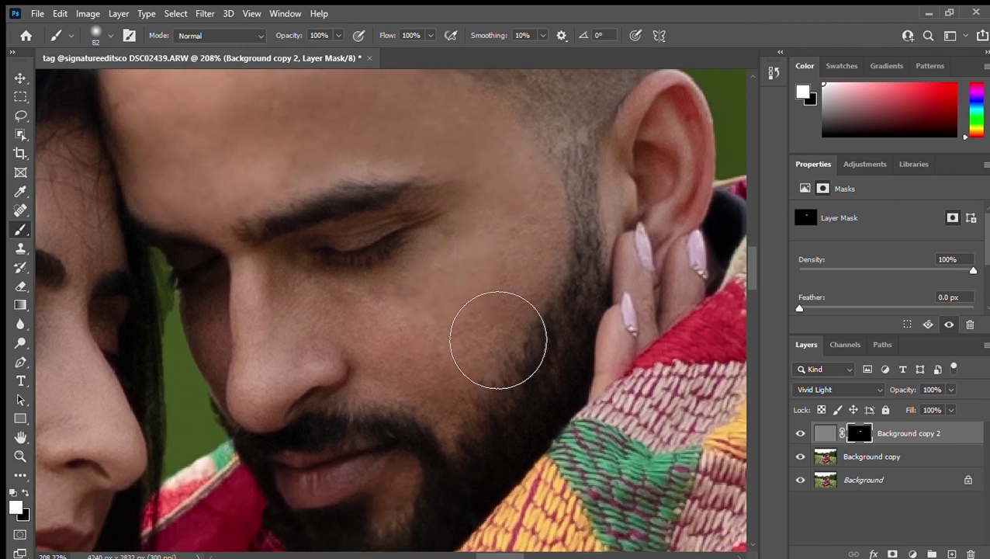
left_click_drag(428, 322, 418, 246)
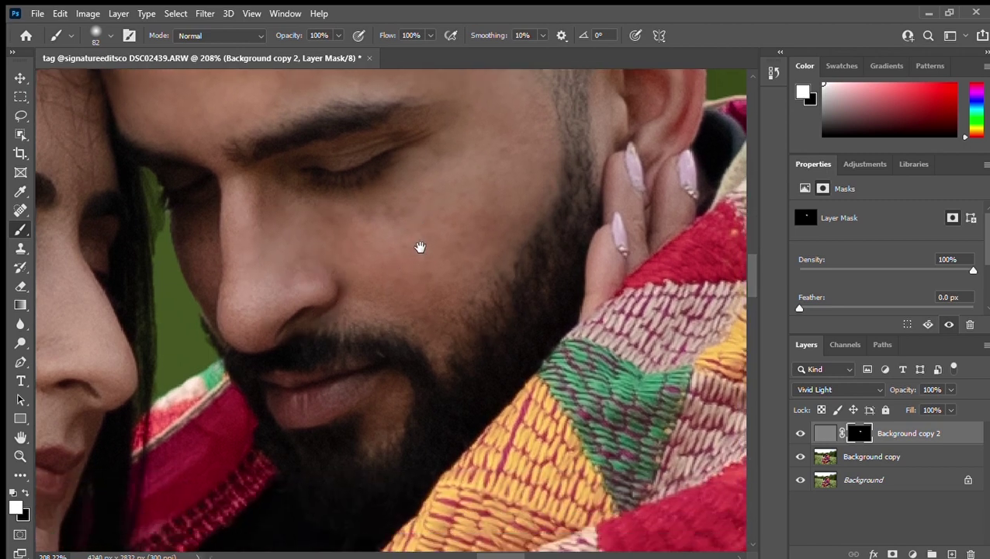
left_click(416, 308)
left_click_drag(425, 297, 397, 297)
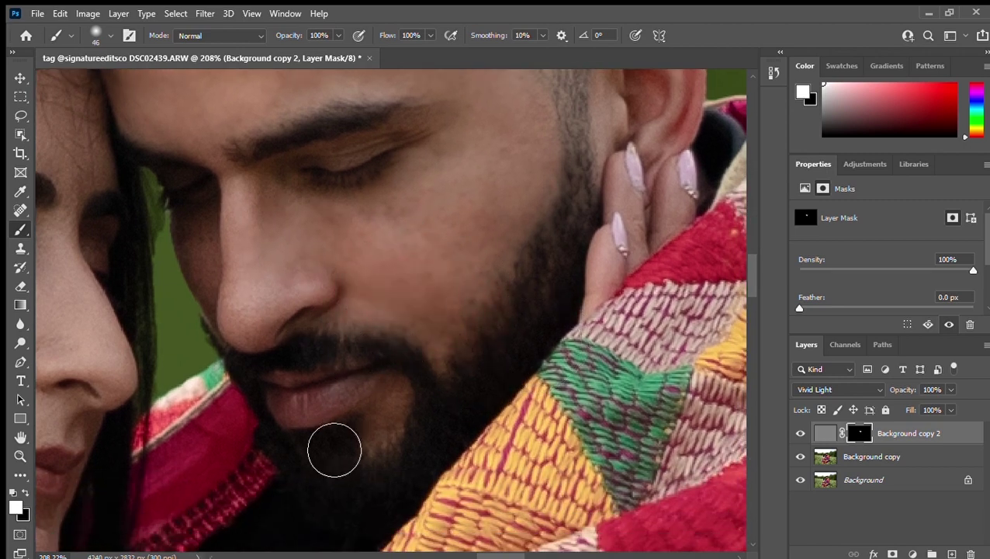
left_click_drag(412, 419, 225, 488)
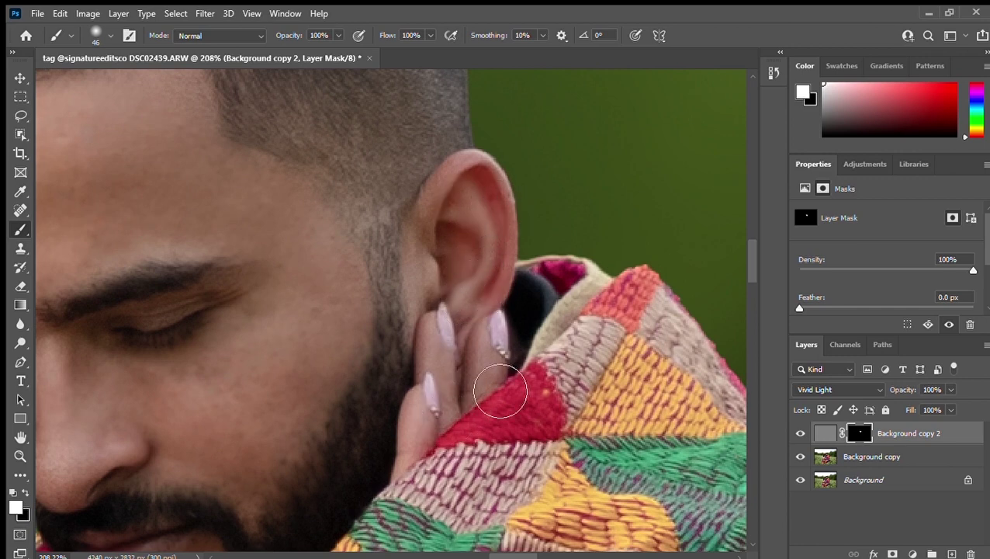
left_click_drag(314, 219, 380, 266)
left_click_drag(290, 336, 260, 332)
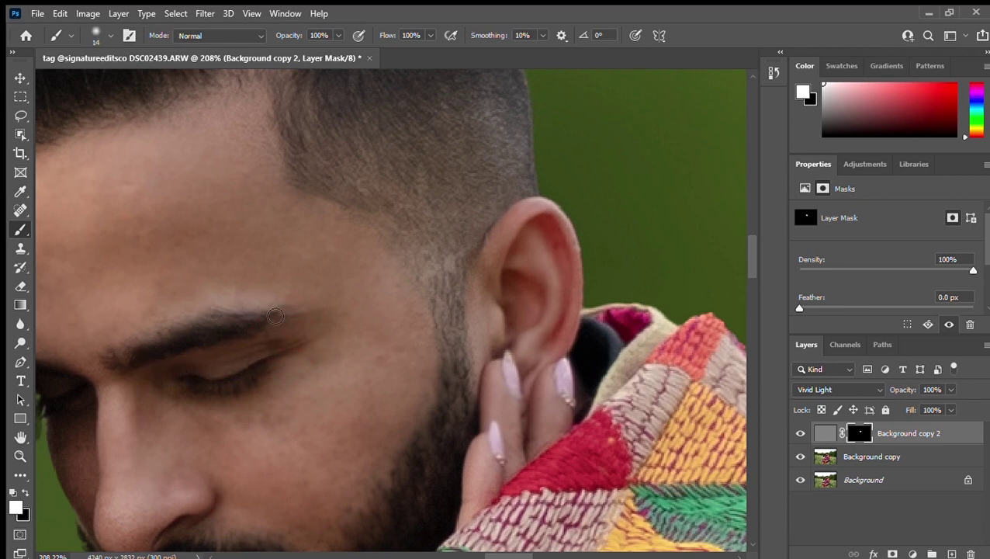
left_click_drag(227, 331, 404, 257)
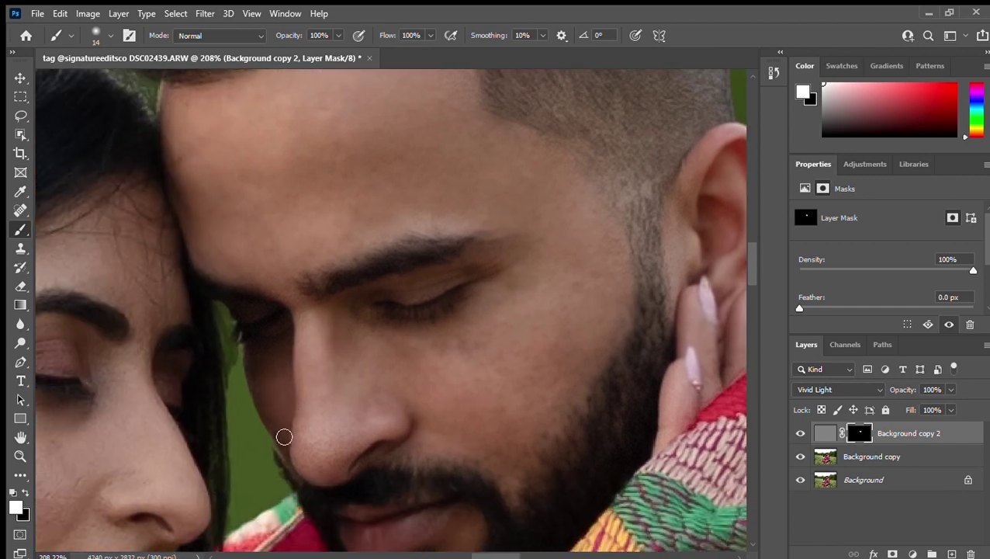
left_click_drag(297, 359, 321, 413)
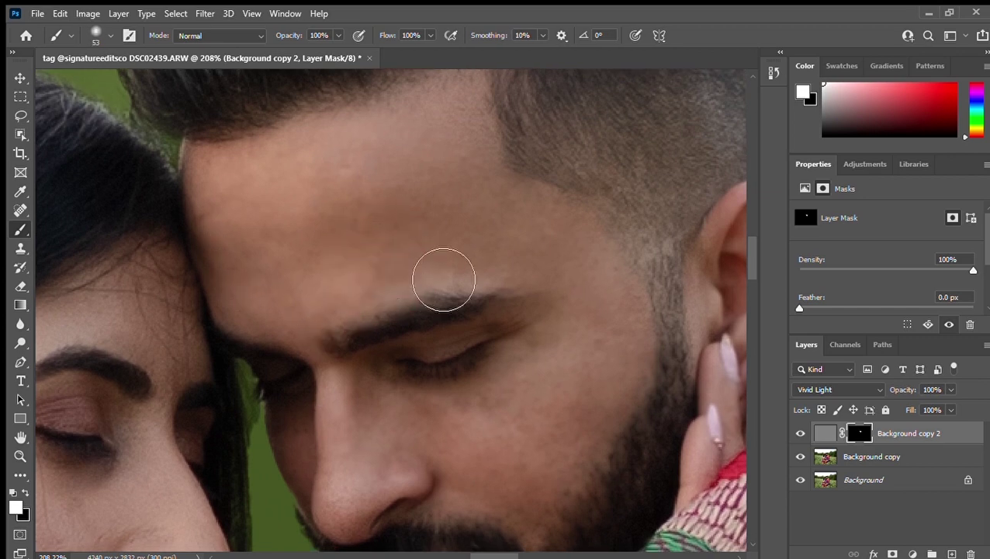
scroll(519, 256, "down", 3)
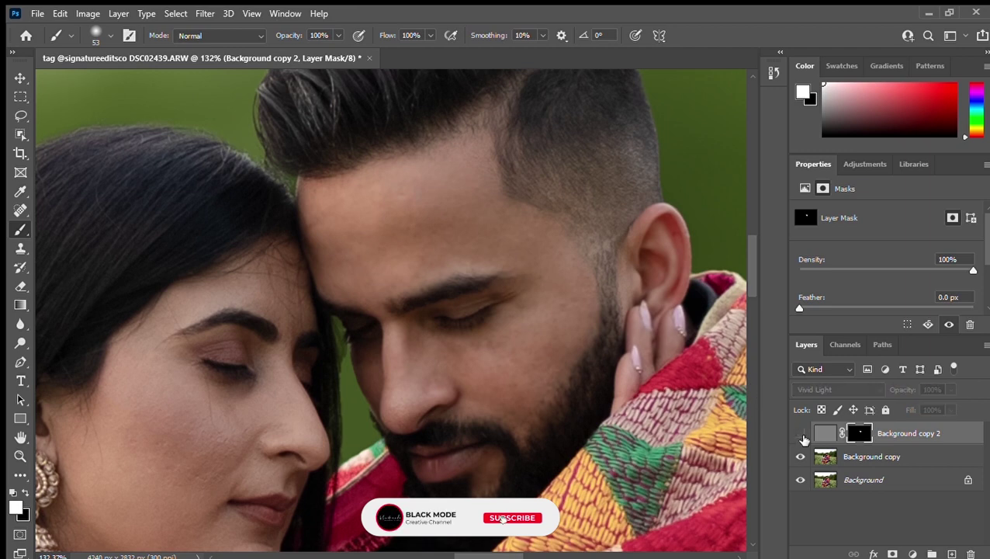
- Paint the Background copy 2 mask white over the woman's cheek and chin with a size-59 brush
left_click_drag(454, 375, 523, 259)
key("bracketright")
left_click_drag(307, 362, 288, 437)
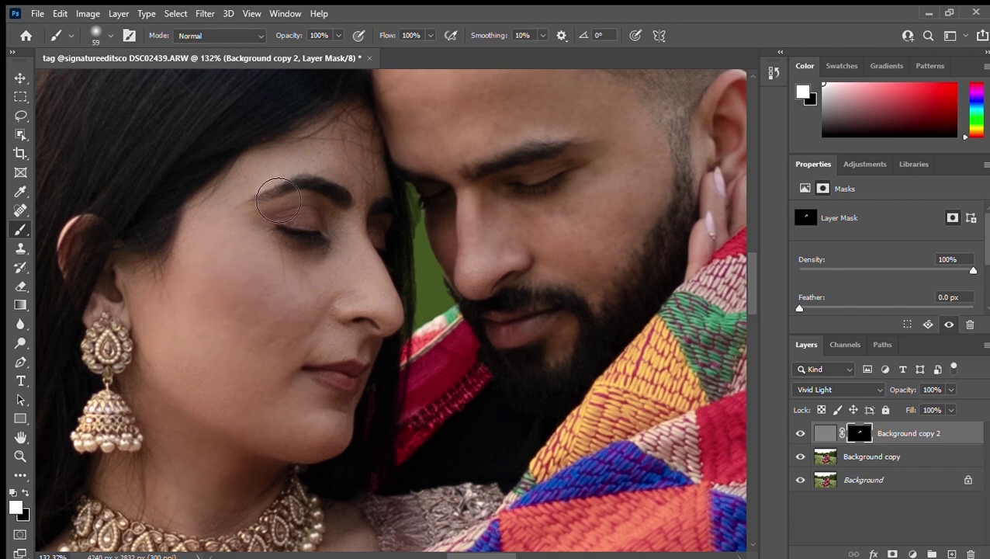
right_click(365, 151, "alt")
- Paint the mask white over the woman's shoulder, resizing the brush between 31 and 61
scroll(387, 350, "down", 3)
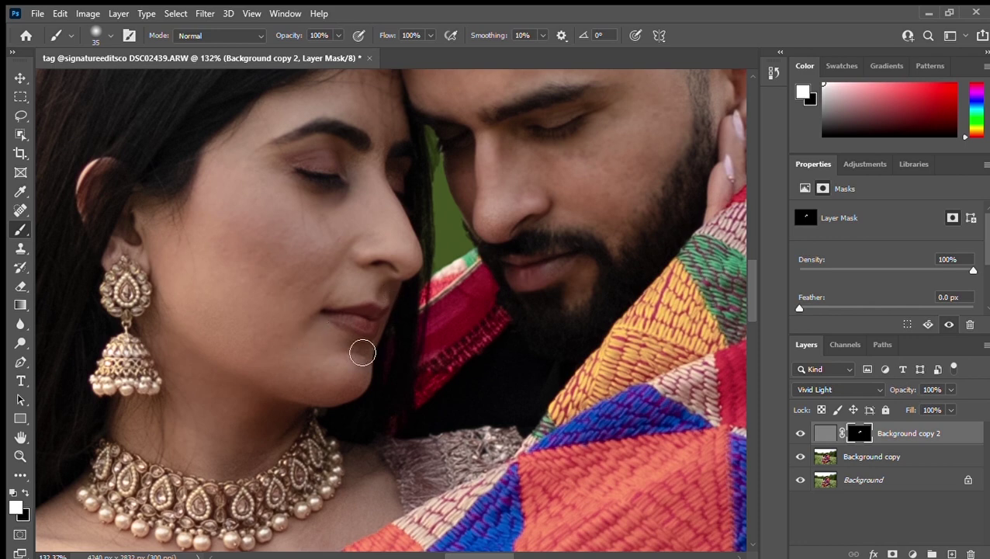
left_click_drag(259, 451, 350, 319)
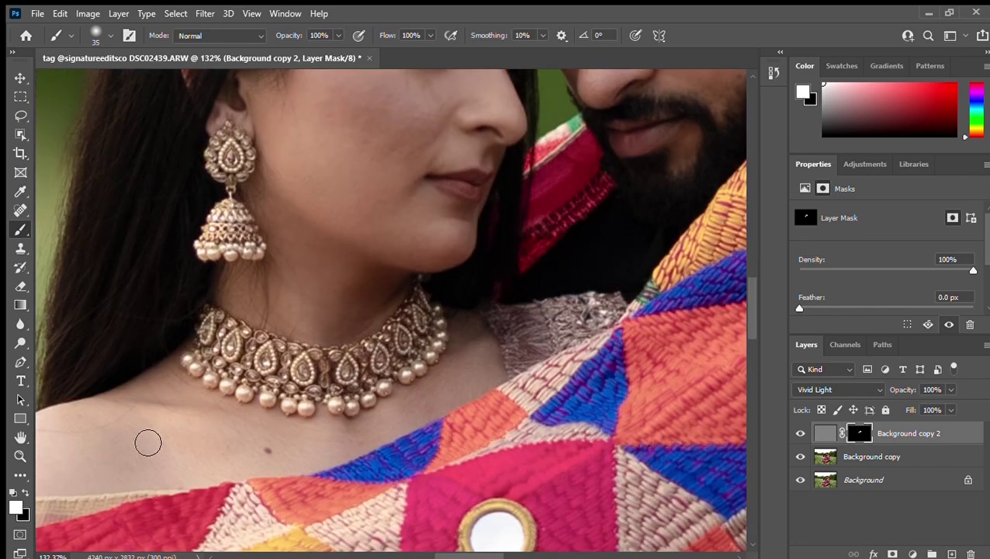
left_click(195, 415)
left_click_drag(146, 426, 217, 395)
right_click(120, 415, "alt")
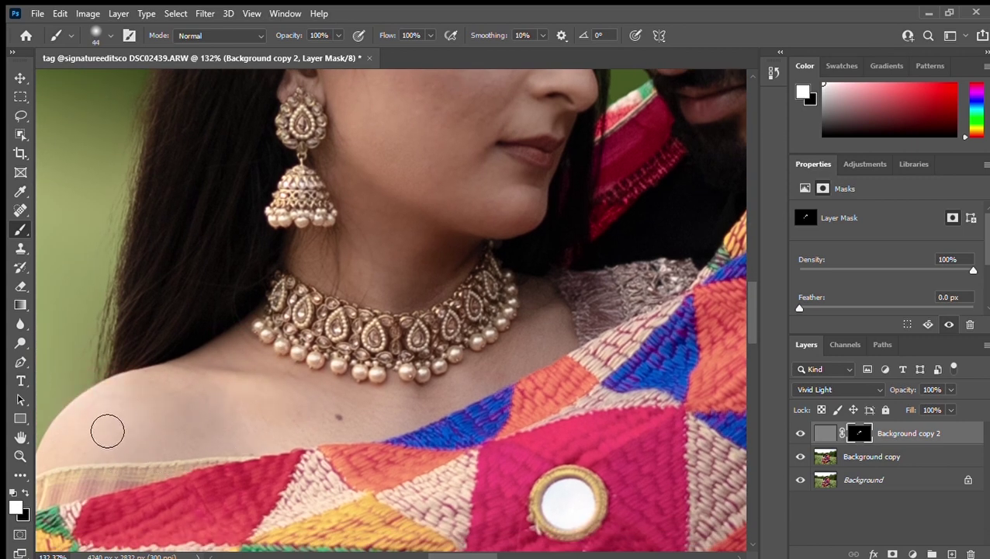
left_click_drag(135, 420, 186, 411)
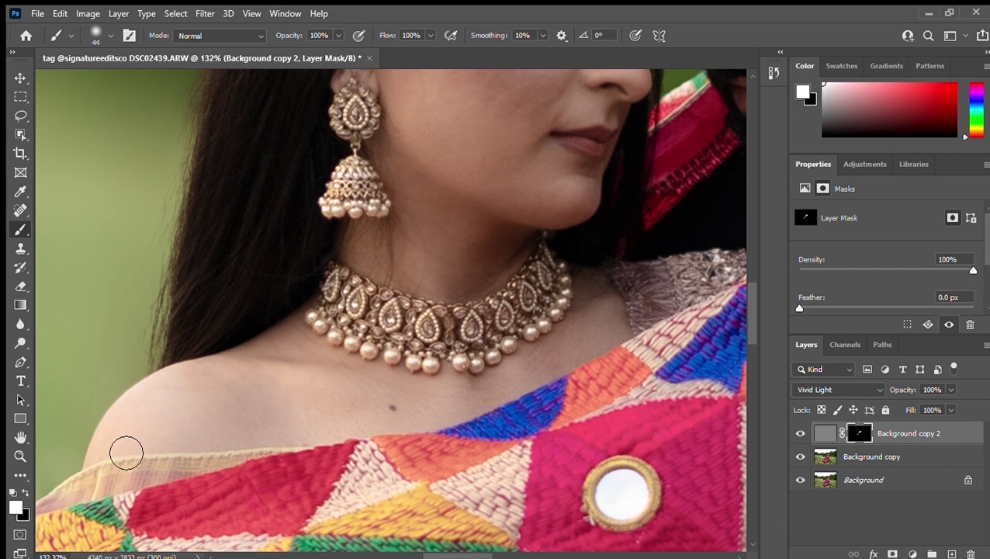
right_click(99, 447, "alt")
right_click(150, 420, "alt")
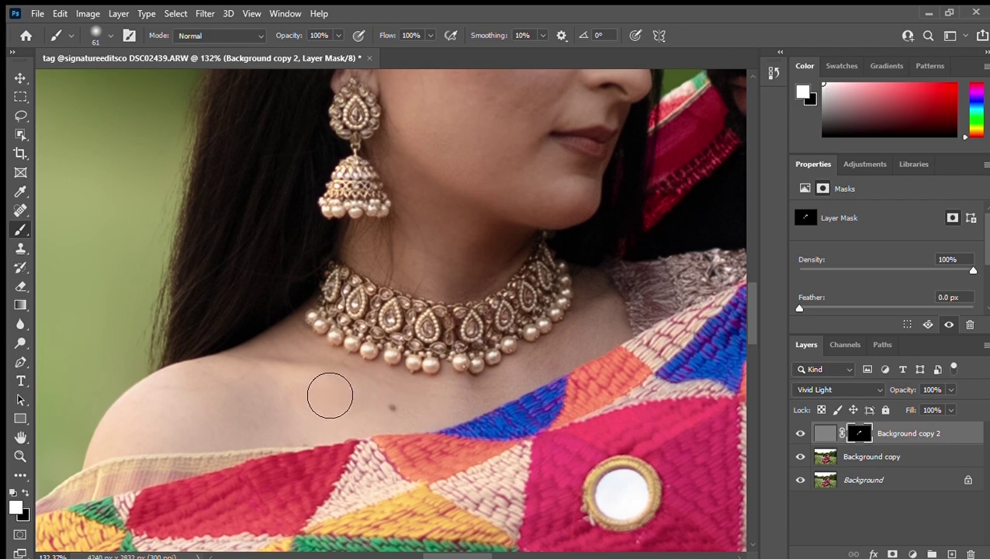
left_click_drag(600, 347, 497, 362)
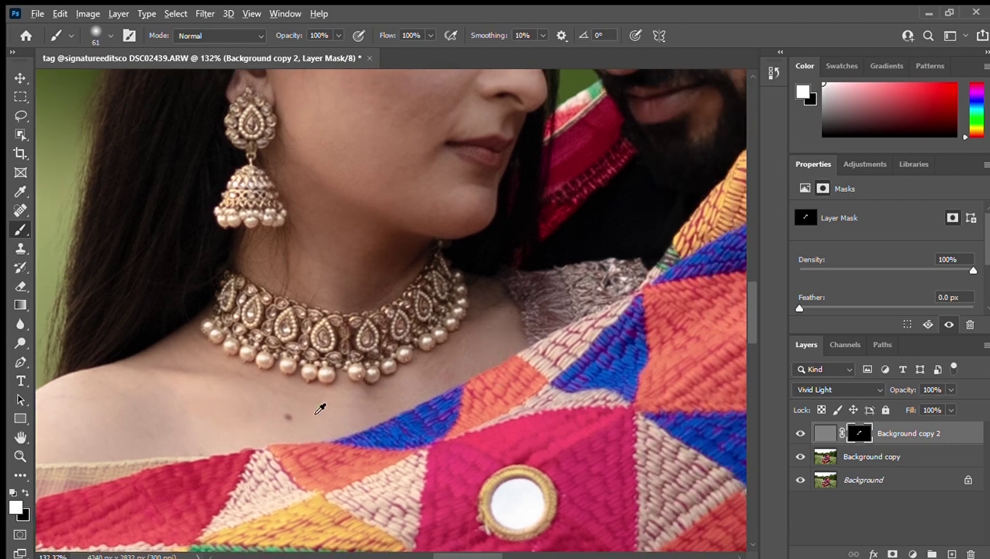
scroll(320, 409, "down", 5)
left_click_drag(585, 339, 570, 349)
scroll(571, 349, "down", 2)
scroll(548, 353, "down", 1)
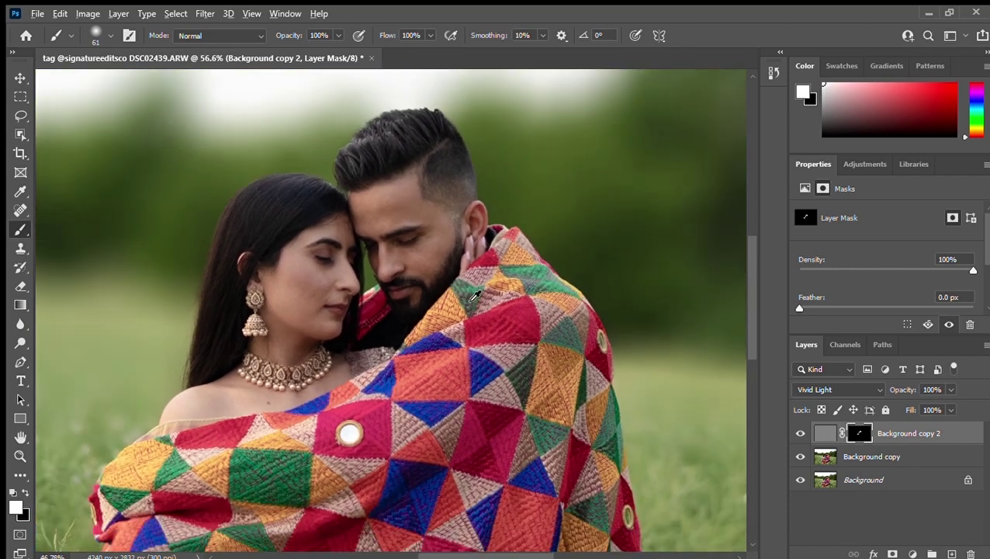
left_click(800, 432)
left_click(801, 432)
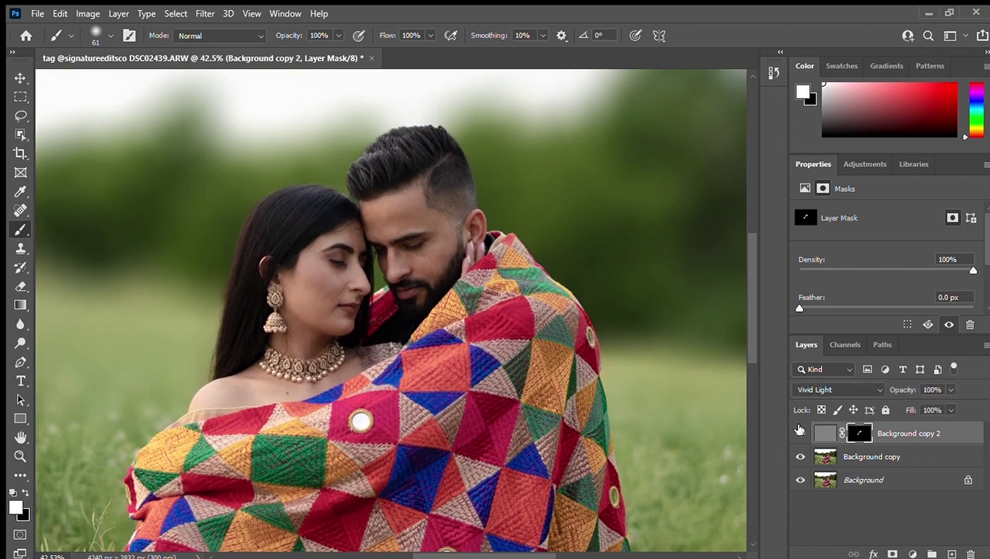
left_click(801, 433)
left_click(801, 432)
left_click(801, 433)
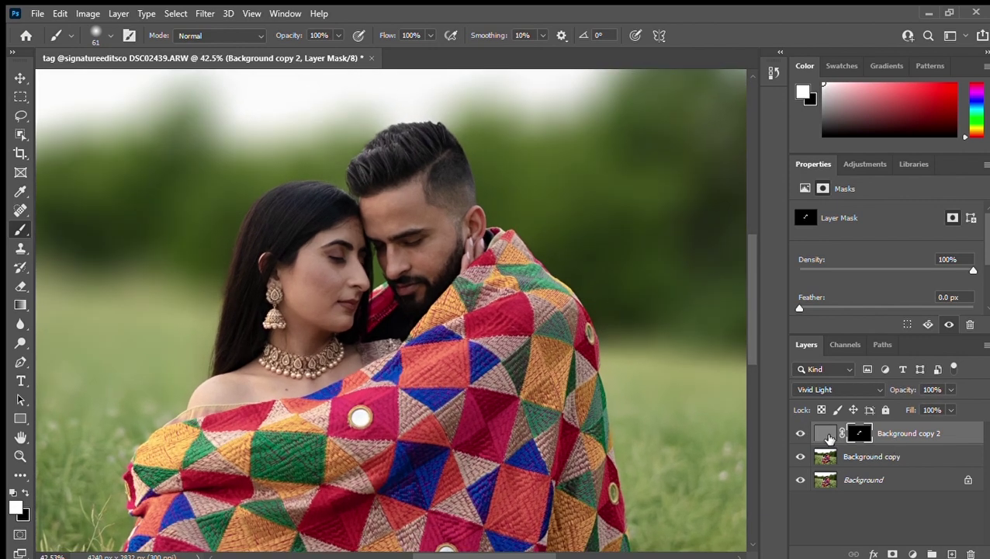
scroll(423, 312, "down", 5)
scroll(423, 312, "down", 2)
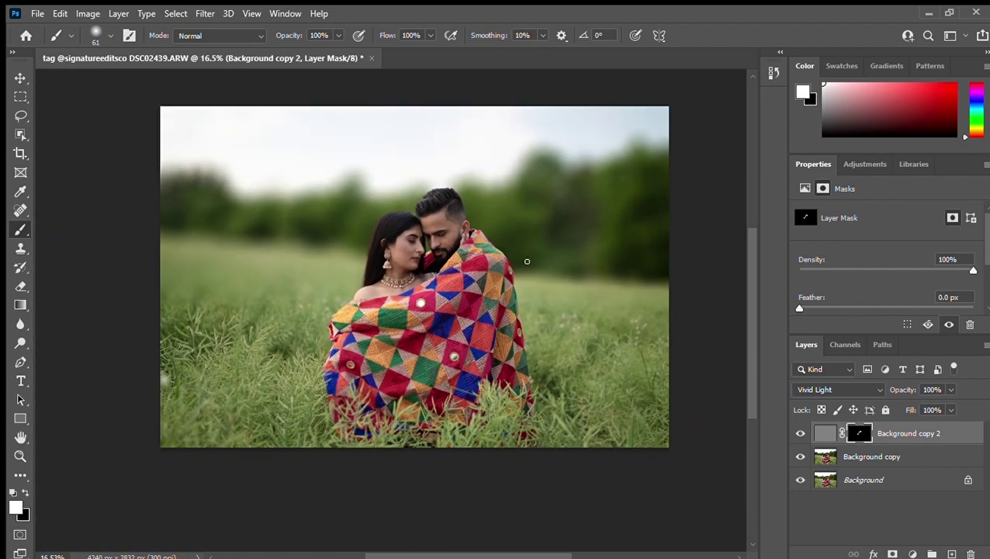
scroll(584, 355, "up", 1)
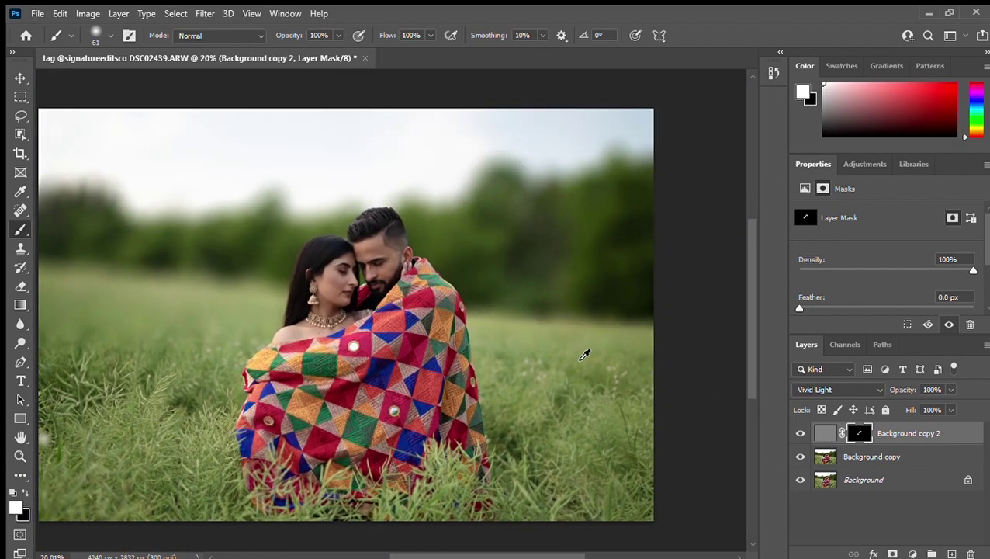
scroll(437, 335, "down", 1)
left_click_drag(373, 313, 379, 322)
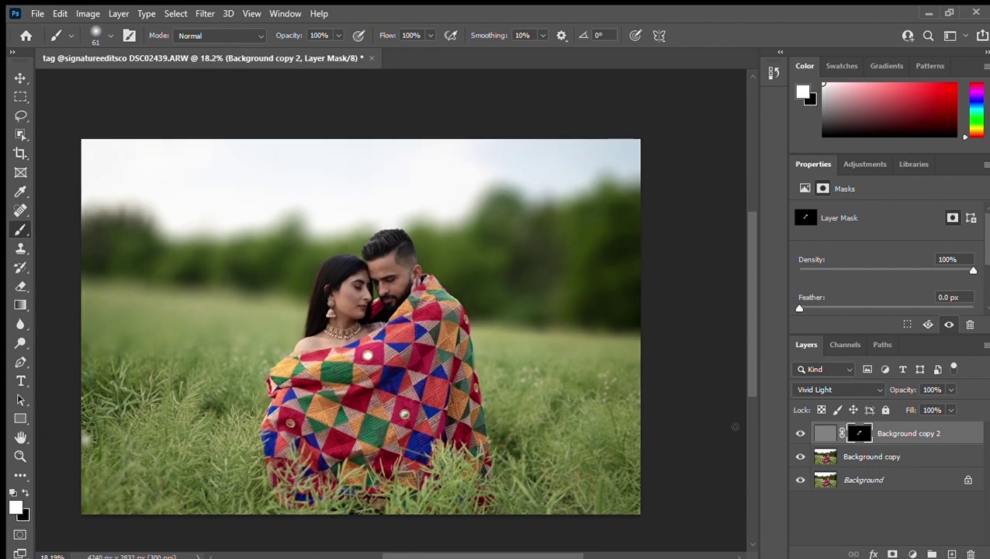
key("Delete")
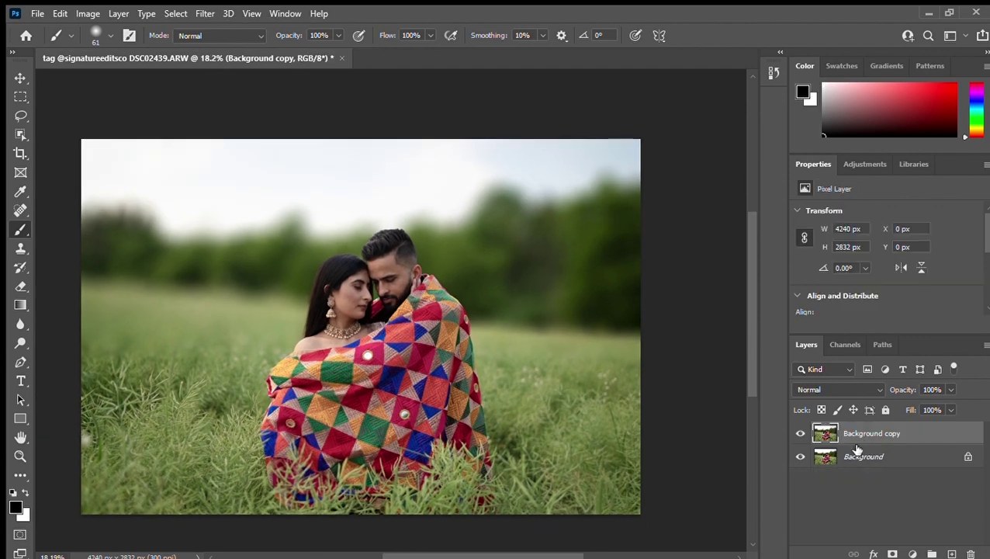
- Scroll up over the portrait in the document window
scroll(235, 85, "up", 1)
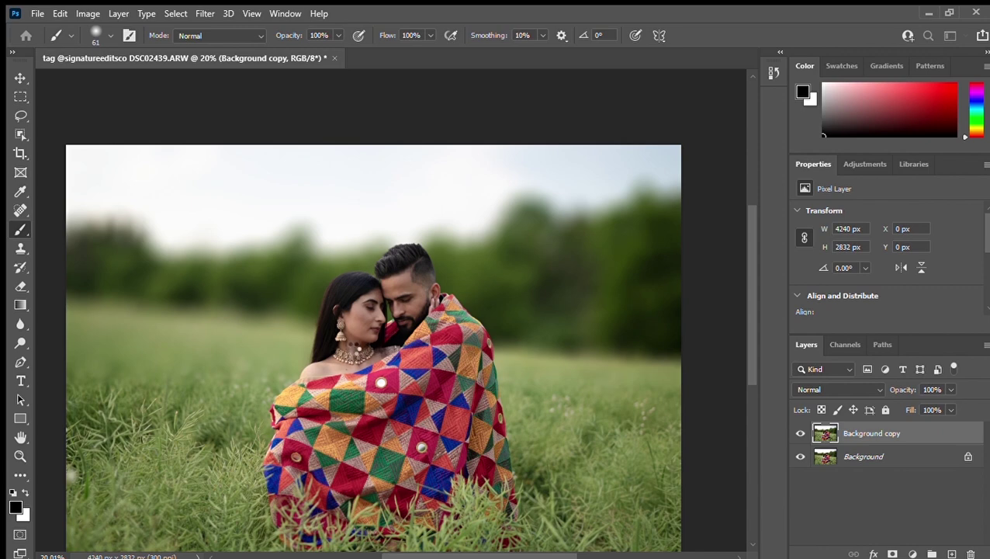
- Toggle Background copy's visibility to compare the retouch against the original photo
scroll(351, 345, "down", 3)
scroll(403, 341, "up", 2)
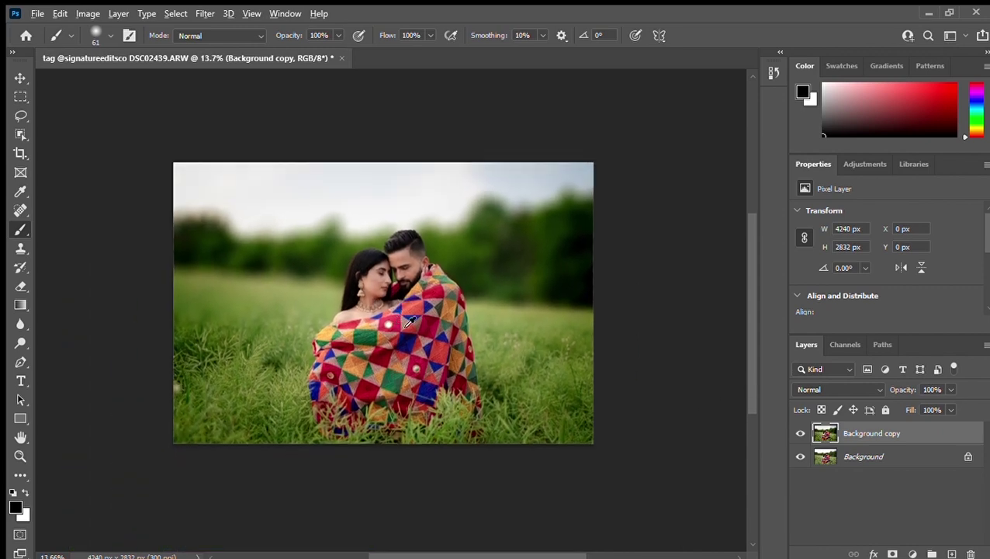
scroll(419, 333, "up", 1)
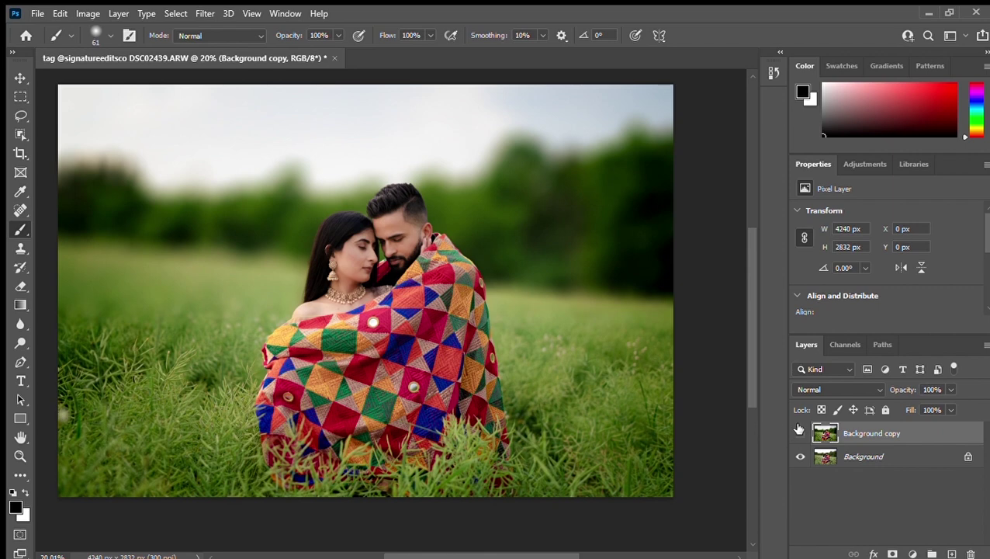
left_click(800, 432)
left_click(800, 431)
left_click(800, 432)
left_click(801, 431)
left_click_drag(645, 375, 664, 397)
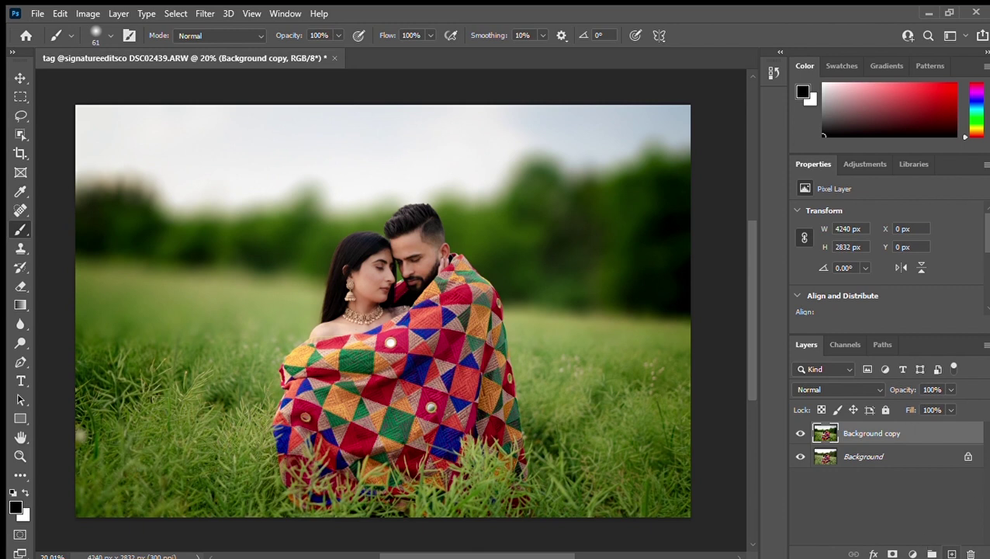
- On a new Layer 1, darken the bottom and left edges with a black-to-transparent gradient
left_click(953, 552)
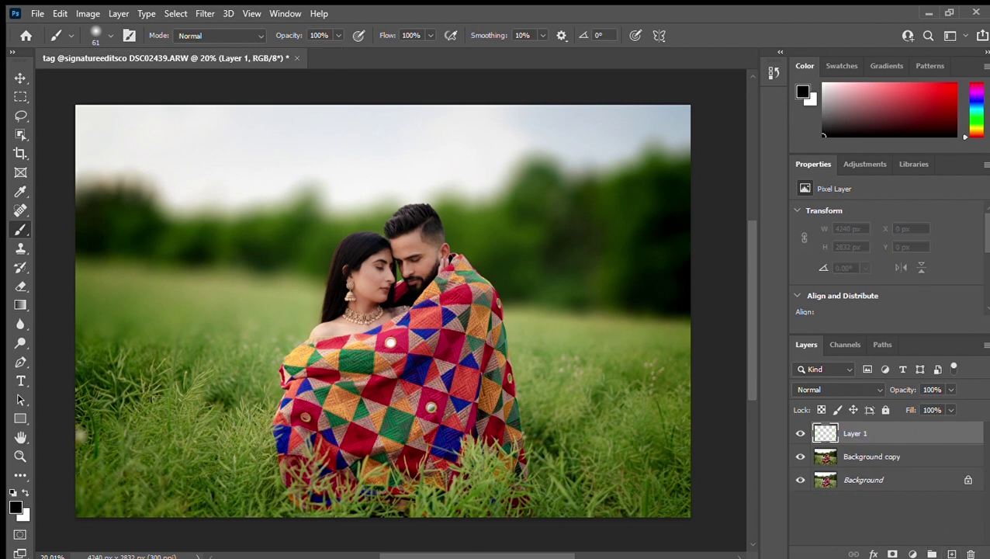
left_click(20, 305)
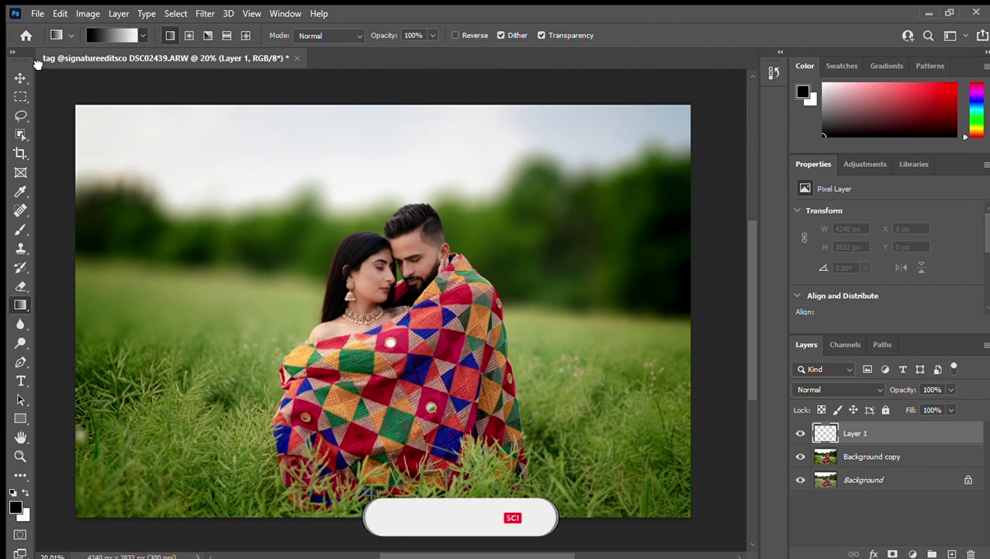
key("period")
mouse_move(70, 525)
left_mouse_down()
mouse_move(69, 512)
mouse_move(184, 414)
mouse_move(226, 419)
left_mouse_up()
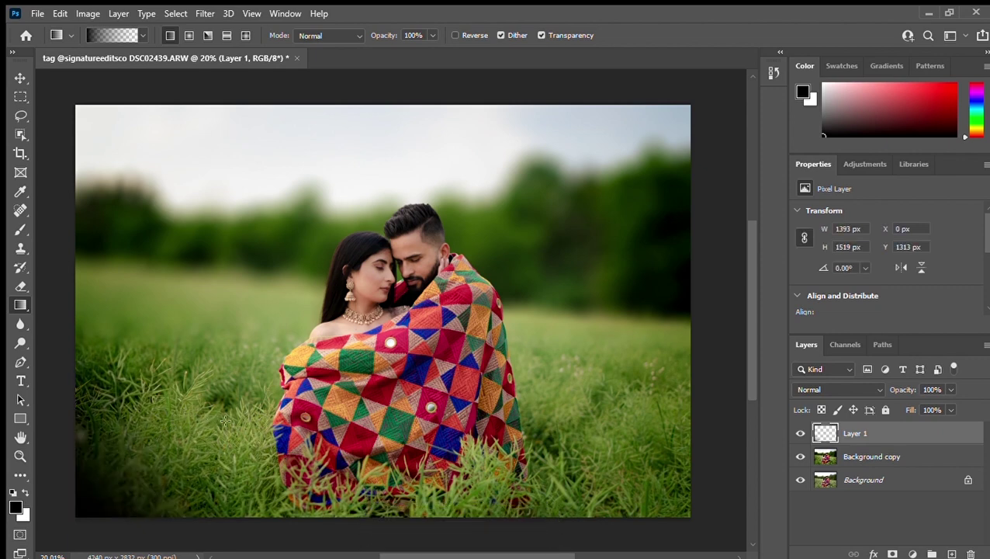
left_click_drag(71, 509, 316, 328)
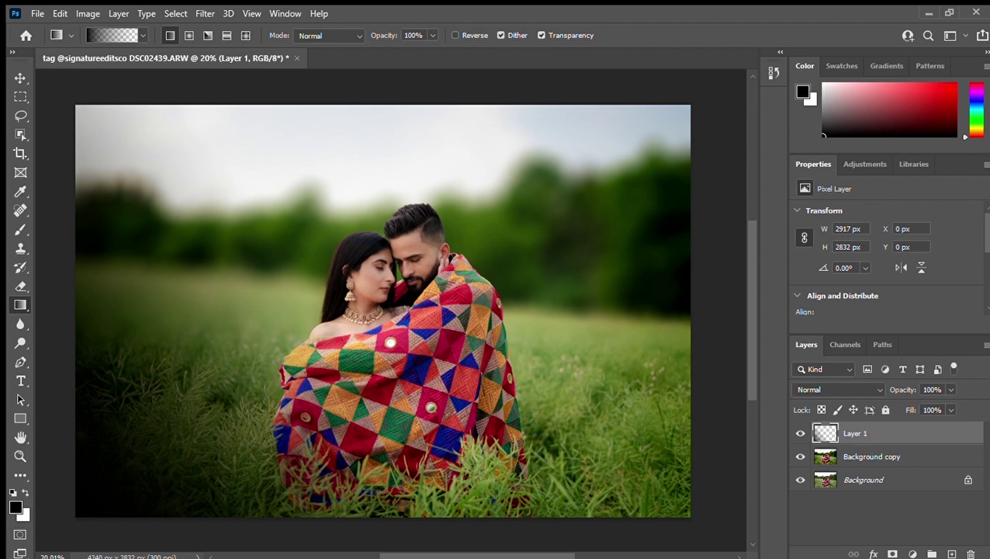
- Shift Layer 1's dark gradient down-left and add an empty Layer 2 above it
left_click(20, 78)
mouse_move(219, 451)
left_mouse_down()
mouse_move(151, 470)
mouse_move(138, 504)
left_mouse_up()
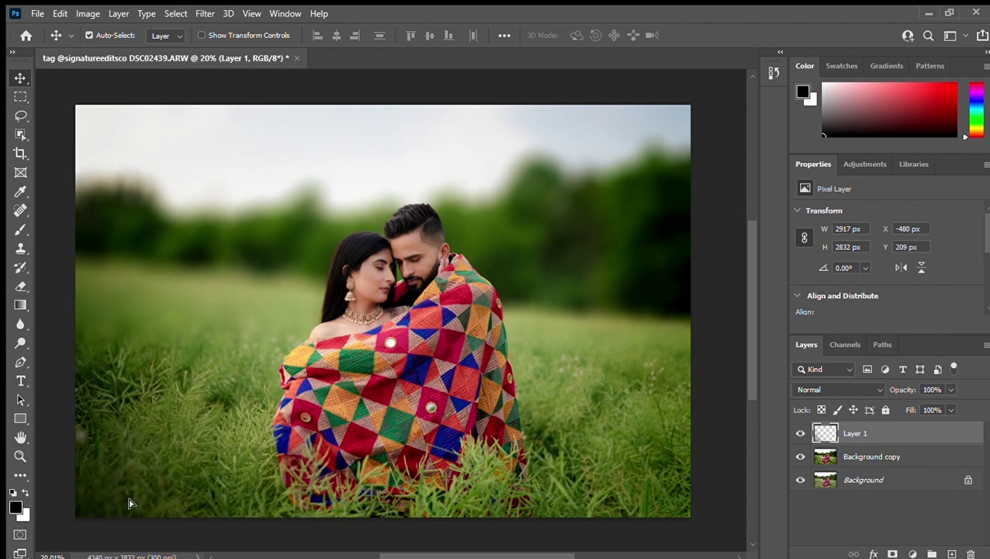
left_click_drag(133, 498, 97, 542)
left_click(962, 553)
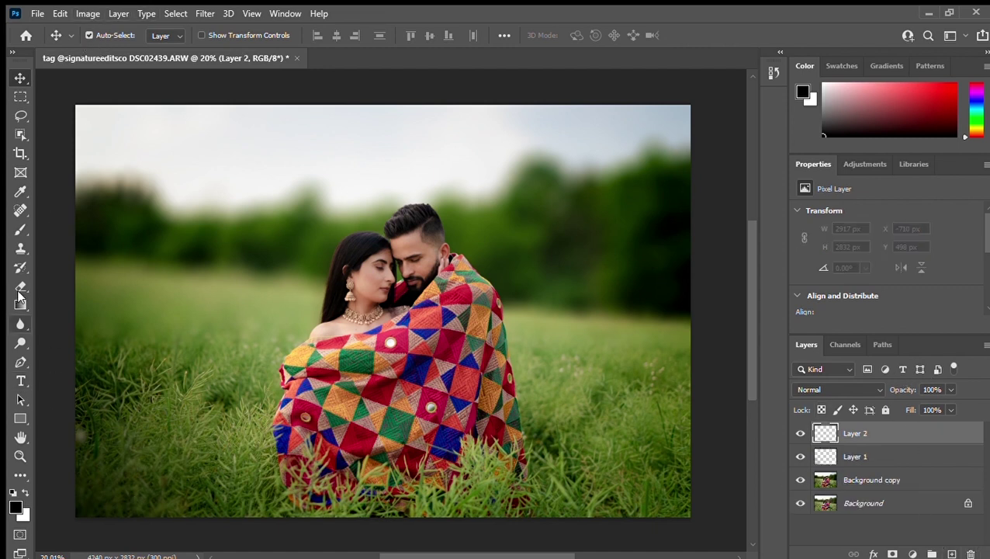
- Sample an orange colour and draw a radial orange glow on Layer 2
left_click(20, 302)
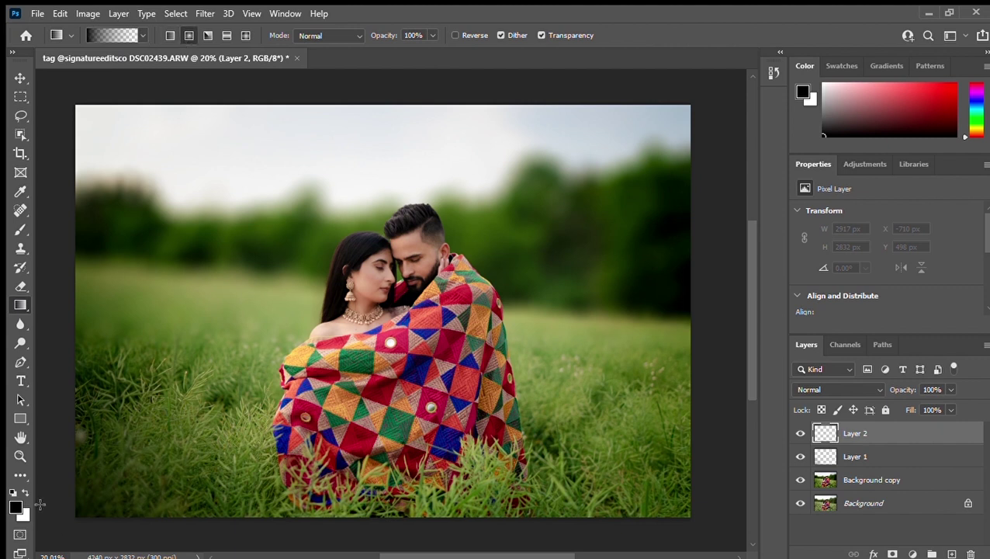
key("i")
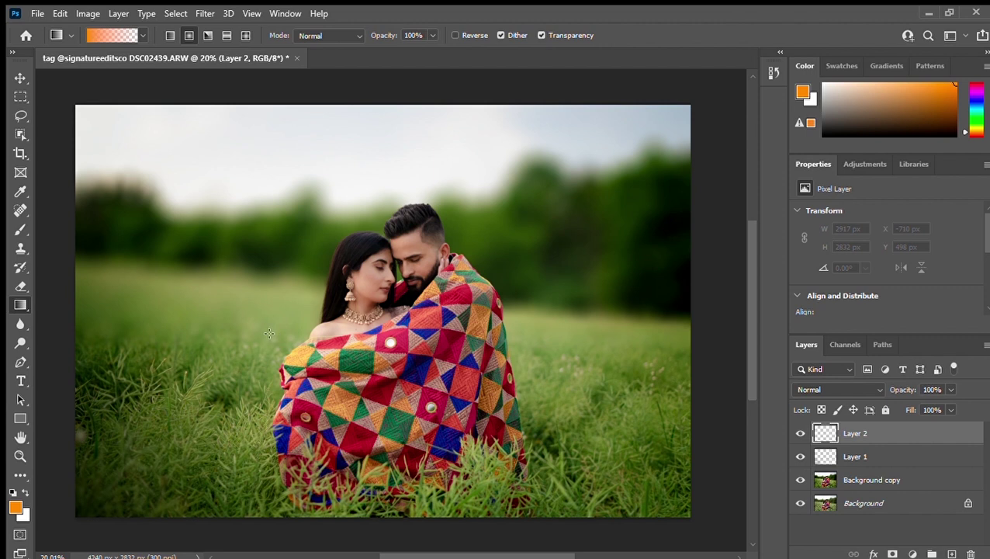
left_click_drag(269, 334, 272, 405)
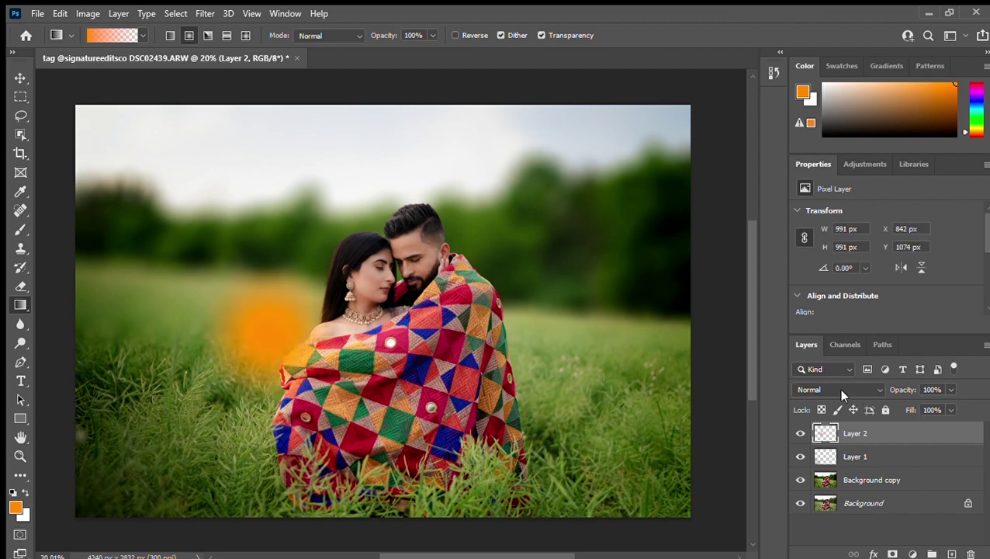
- Set Layer 2's blend mode to Screen and move the glow up over the trees
key("shift+alt+o")
key("shift+alt+m")
key("shift+alt+g")
key("shift+alt+s")
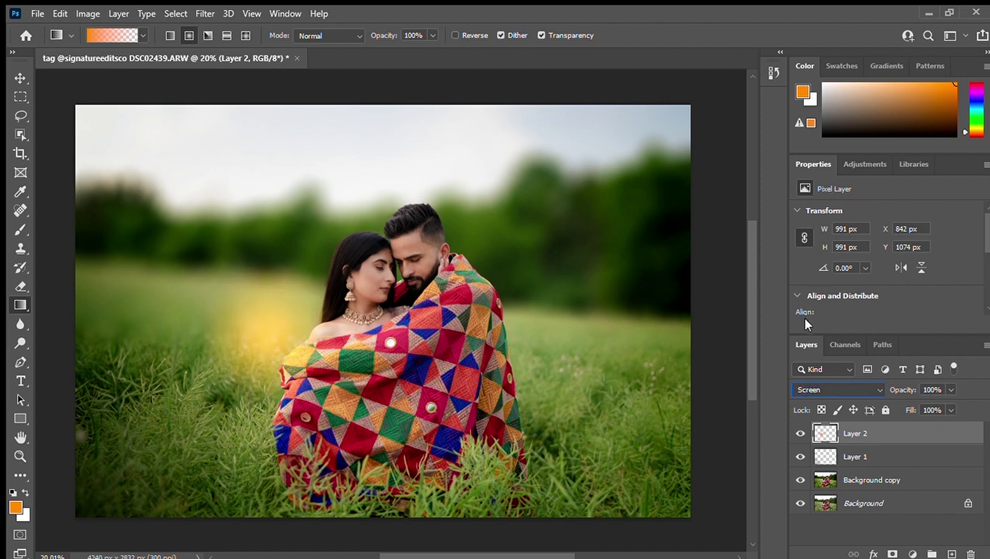
left_click(20, 78)
left_click_drag(295, 292, 259, 183)
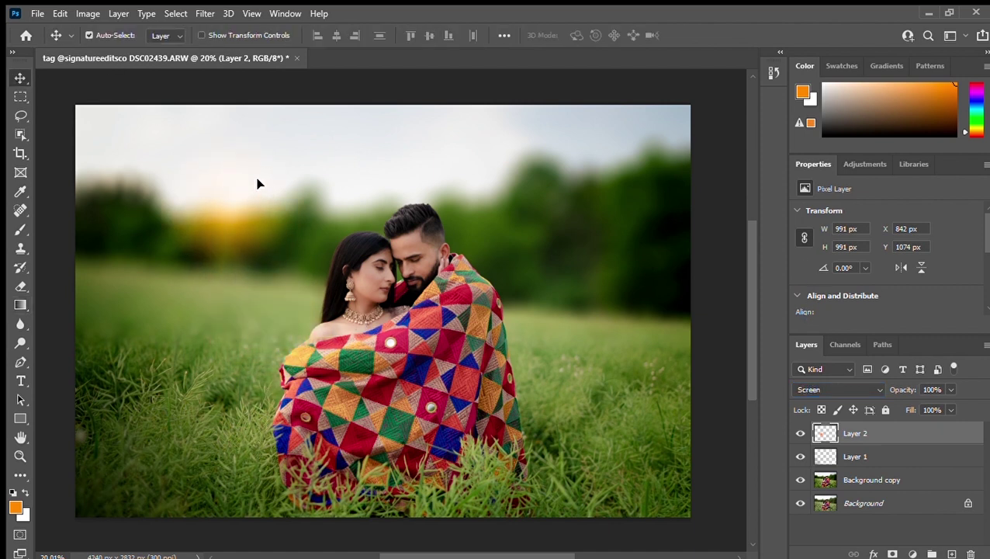
- Enlarge the orange glow with transform controls and lift it into the sky
left_click(201, 34)
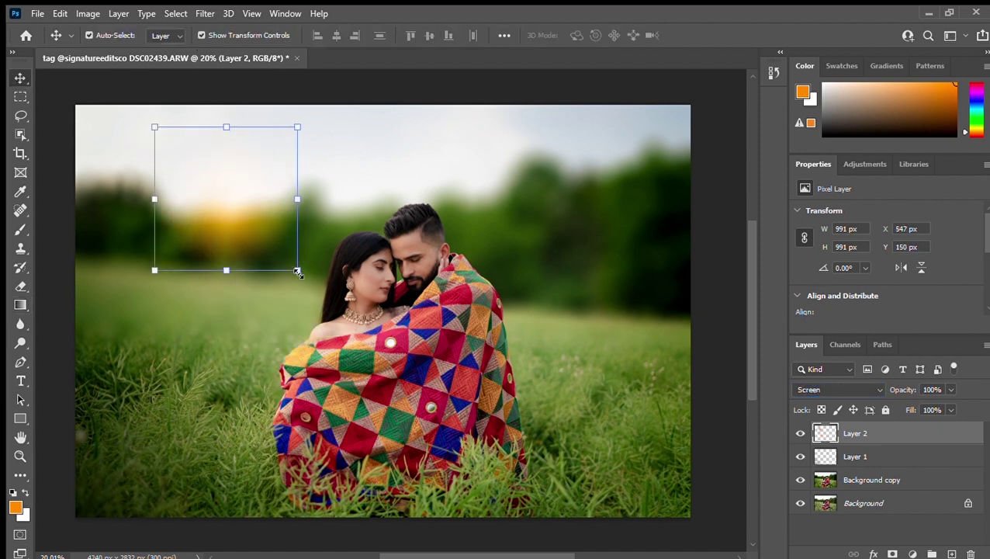
left_click_drag(298, 271, 466, 440)
mouse_move(391, 333)
left_mouse_down()
mouse_move(348, 170)
mouse_move(372, 178)
mouse_move(572, 144)
mouse_move(491, 133)
mouse_move(386, 149)
mouse_move(383, 159)
left_mouse_up()
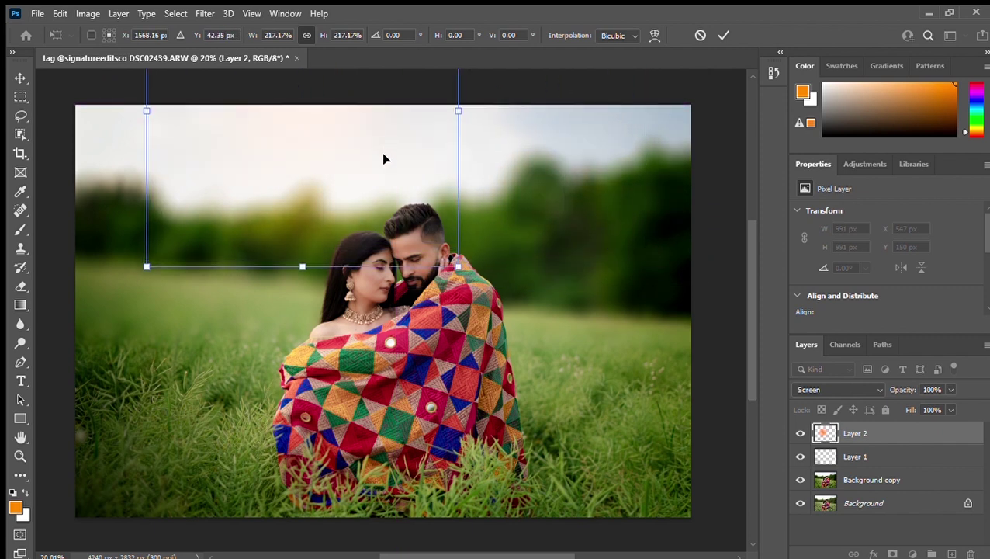
left_click(719, 35)
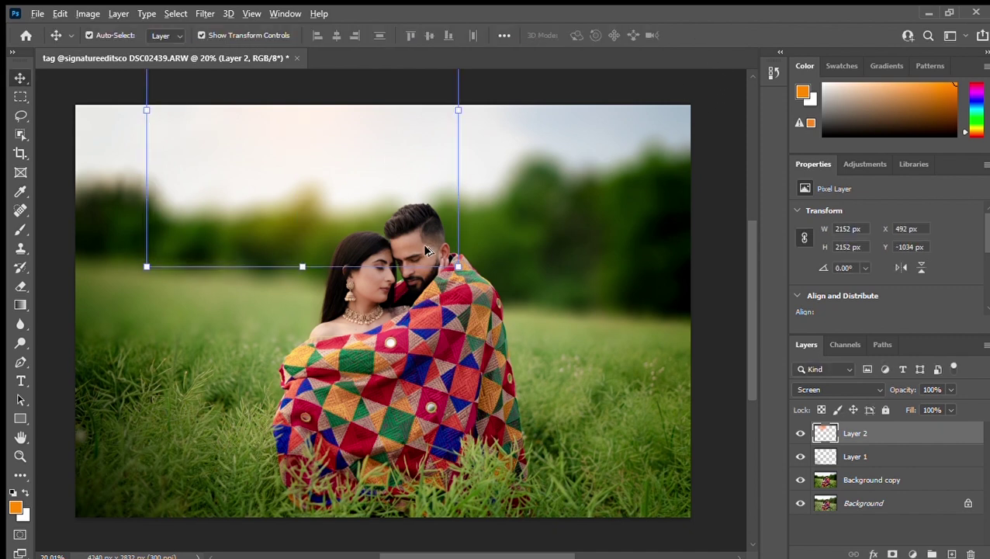
- Compare the glow on and off, hide transform controls, and merge it down
left_click(800, 433)
left_click(800, 433)
scroll(378, 261, "up", 2)
scroll(378, 262, "up", 2)
scroll(487, 302, "up", 1)
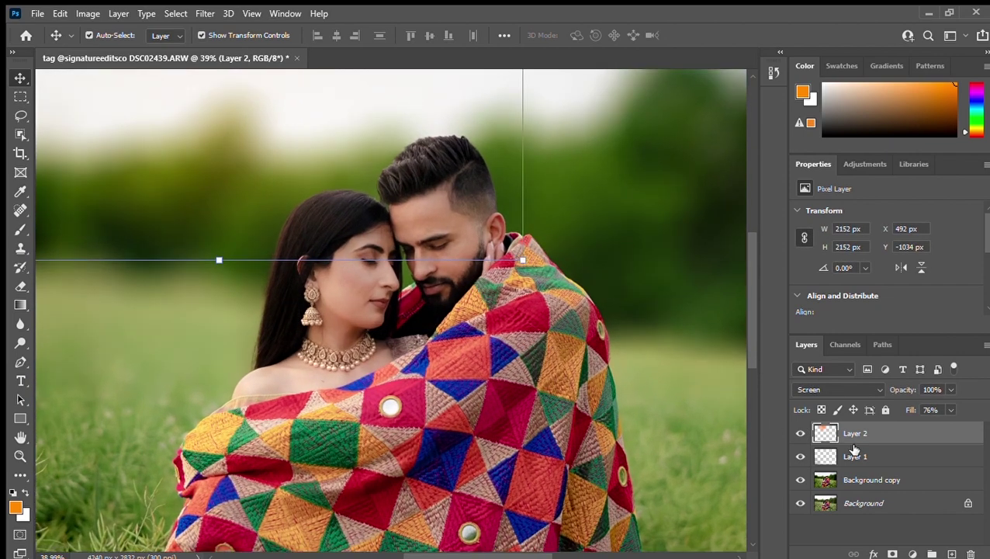
left_click(800, 433)
scroll(310, 124, "down", 1)
left_click(232, 34)
scroll(504, 289, "down", 3)
scroll(505, 289, "up", 3)
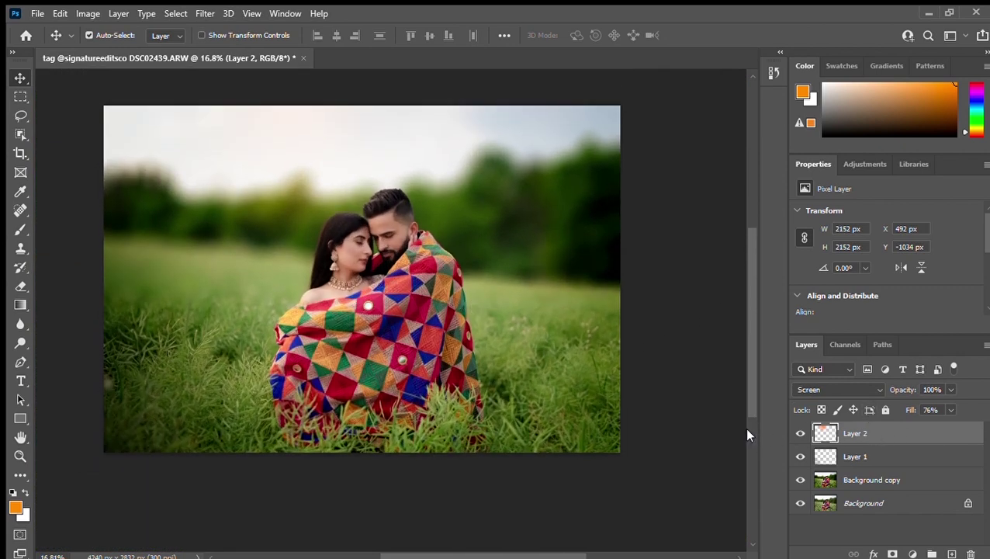
key("ctrl+e")
- Undo the merge, flatten the image, and unlock Background into Layer 0
key("ctrl+z")
key("ctrl+shift+e")
left_click(967, 433)
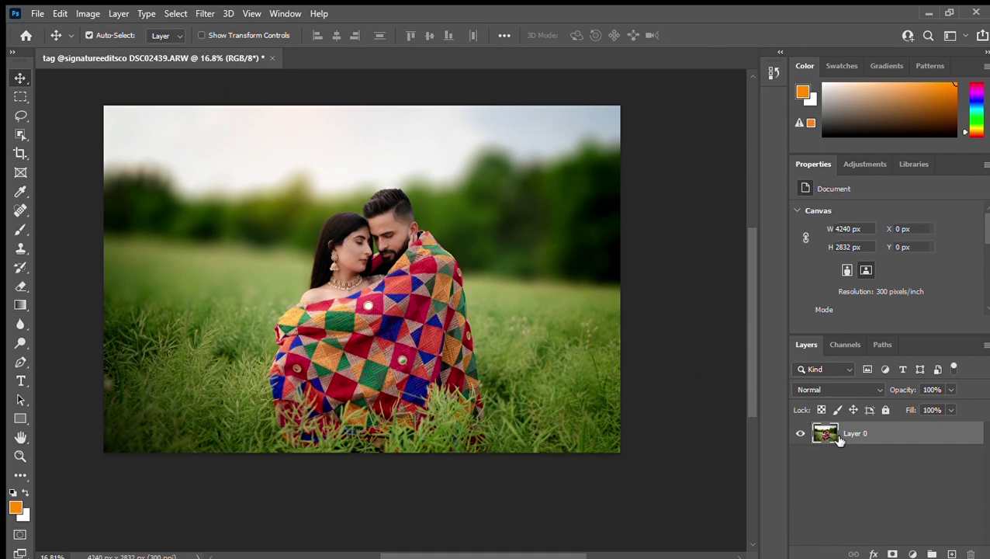
- Toggle Layer 0's visibility to check it and recentre the photo
left_click(802, 436)
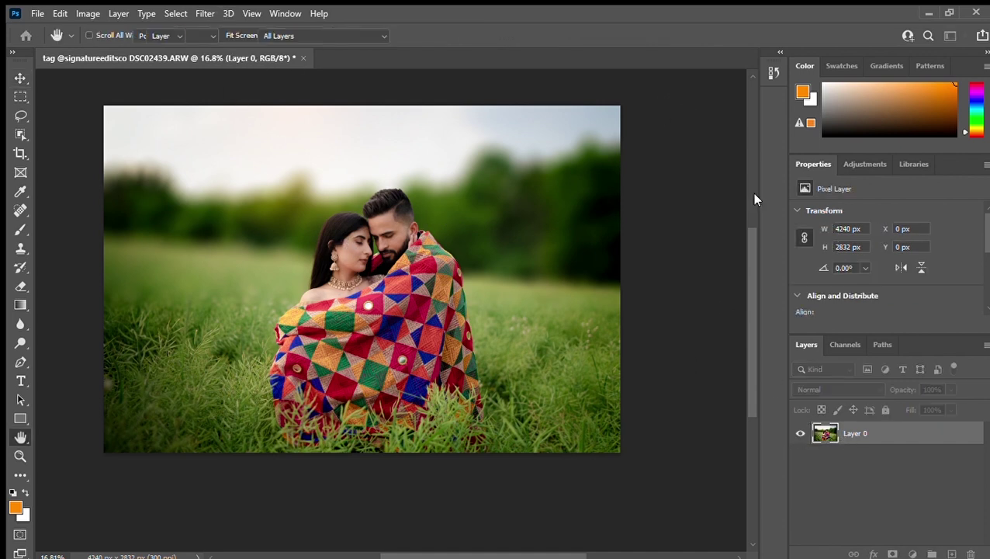
left_click(800, 433)
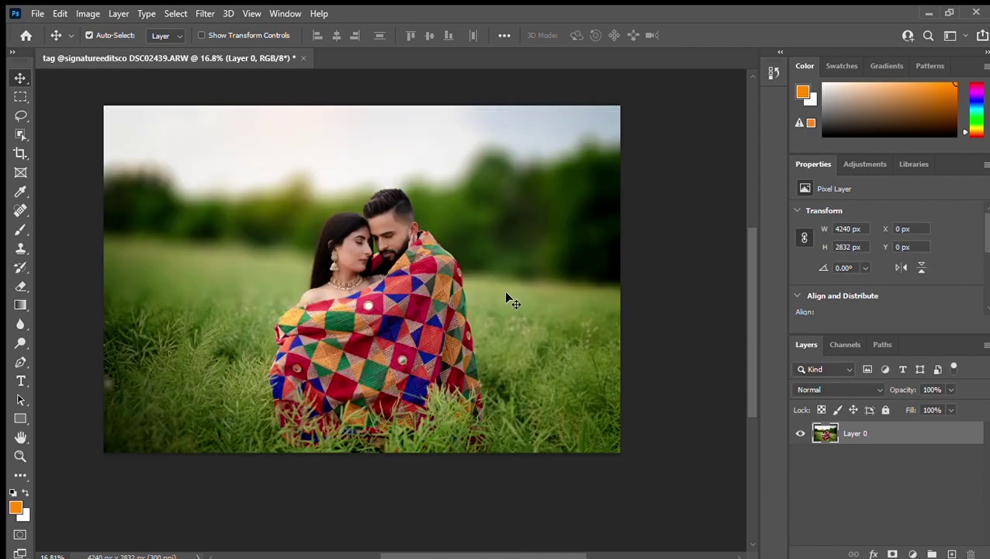
scroll(564, 321, "up", 1)
mouse_move(370, 252)
left_mouse_down()
mouse_move(417, 283)
mouse_move(406, 280)
left_mouse_up()
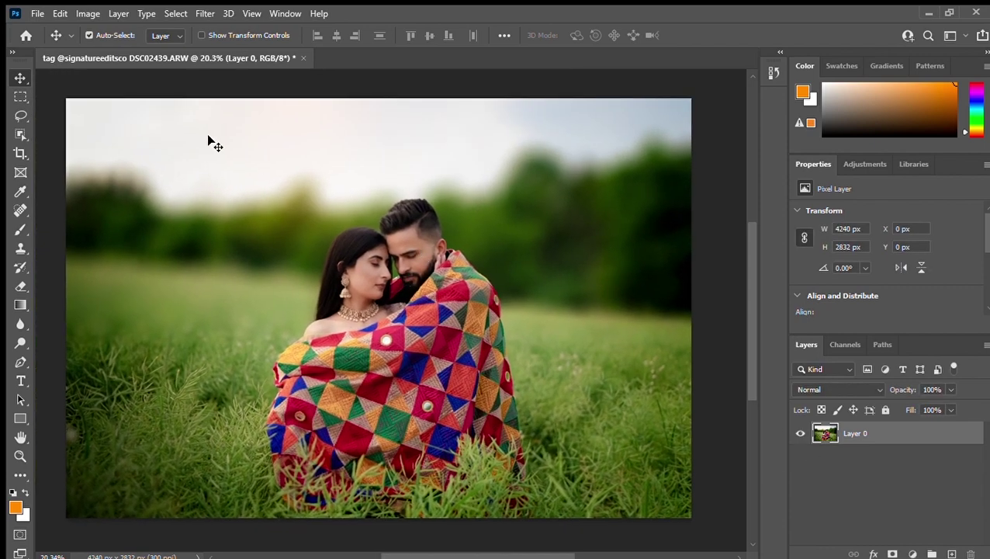